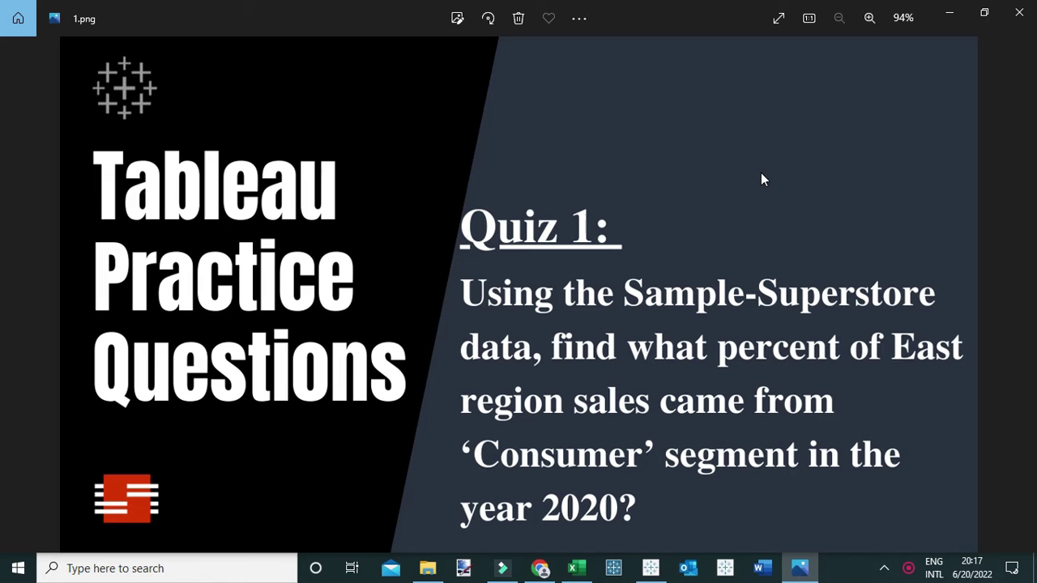
- Bring up the Sample-Superstore workbook and browse its Orders, People and Returns sheets
click(577, 568)
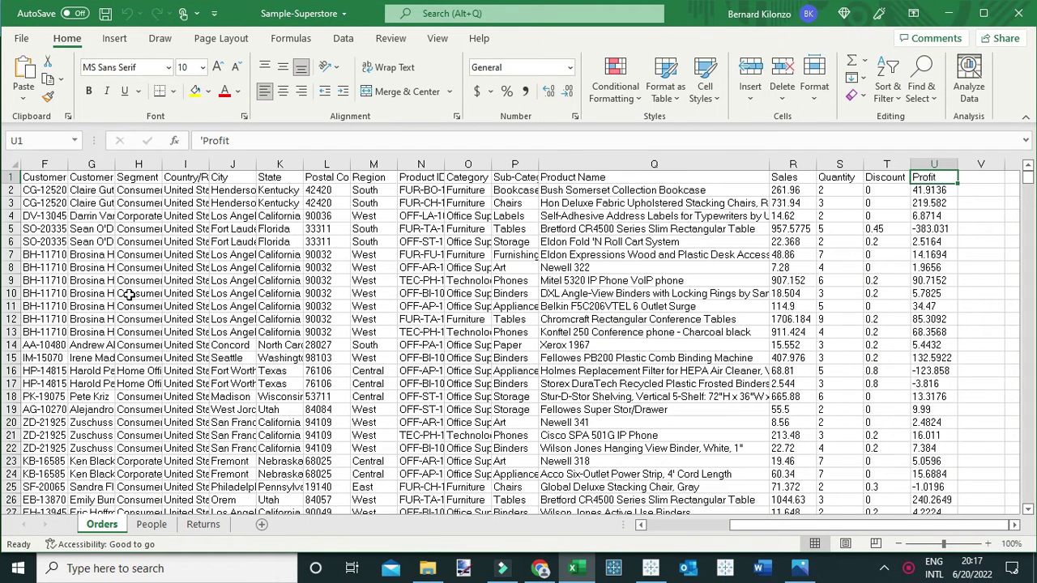
click(42, 189)
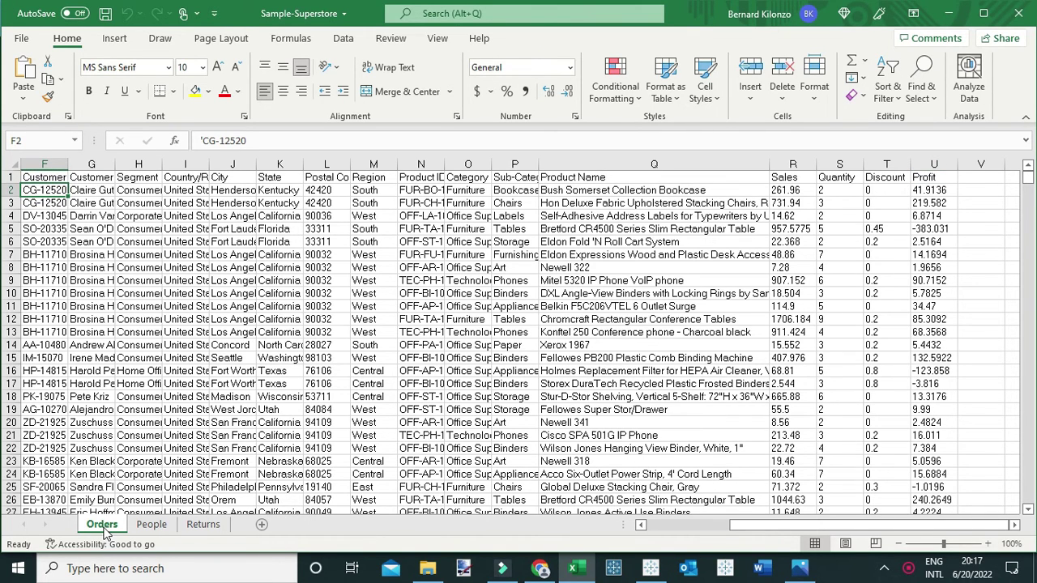
click(151, 526)
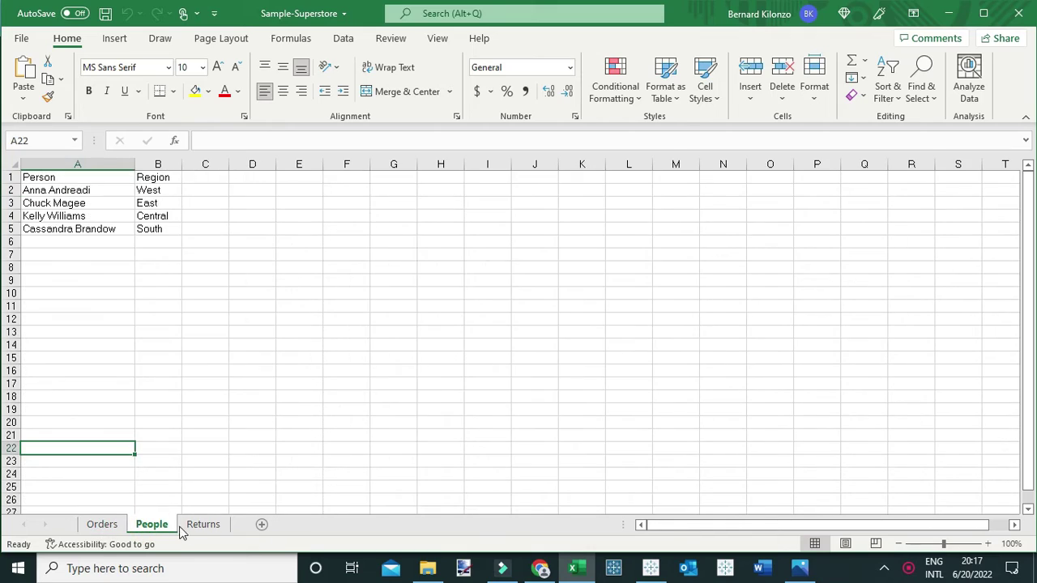
click(203, 526)
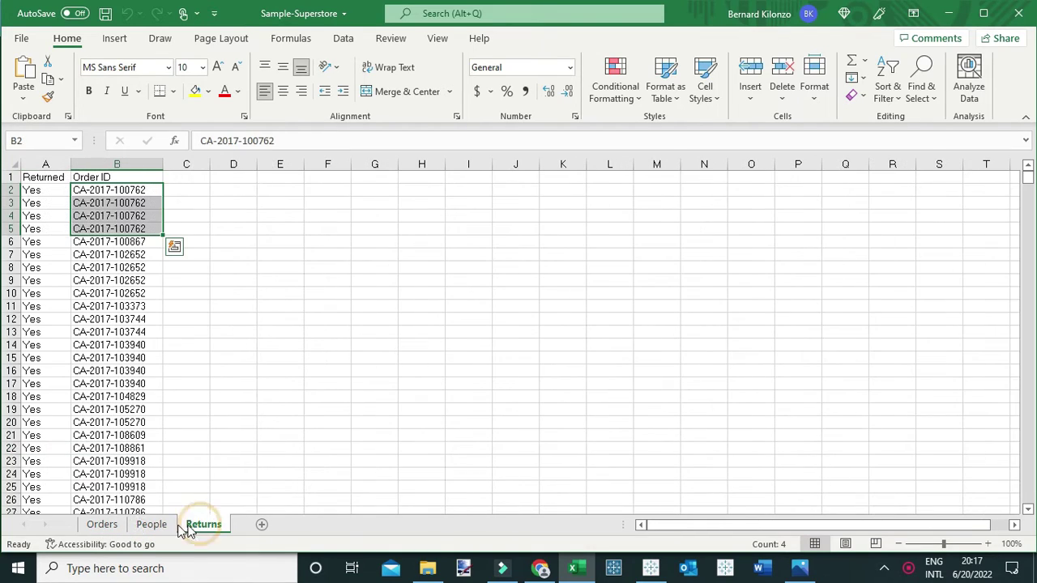
click(103, 527)
click(77, 241)
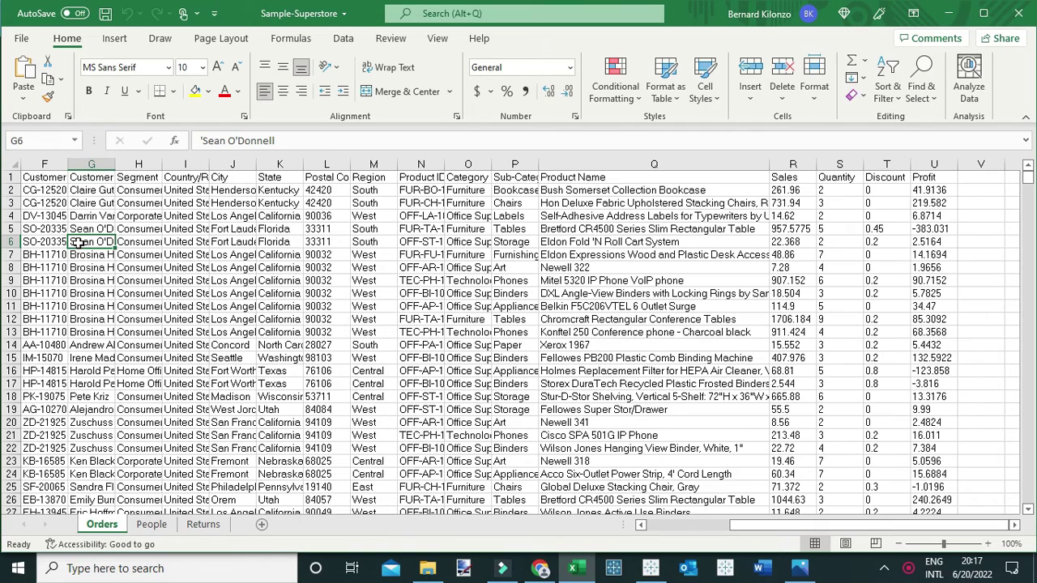
- Inspect the Orders columns: Order ID, Order Date, Ship Date, Sales, Quantity and Discount
click(712, 525)
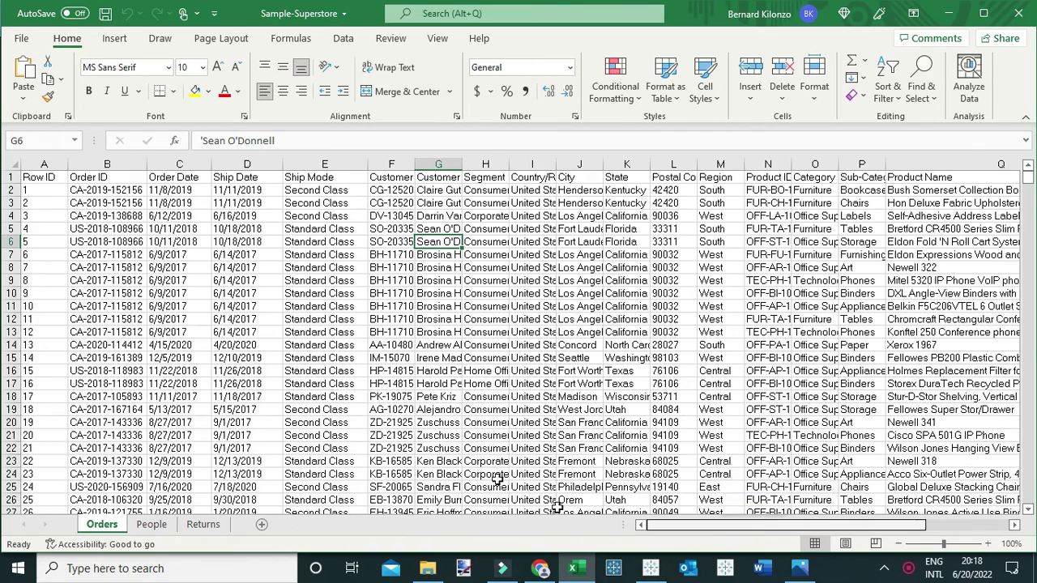
click(121, 190)
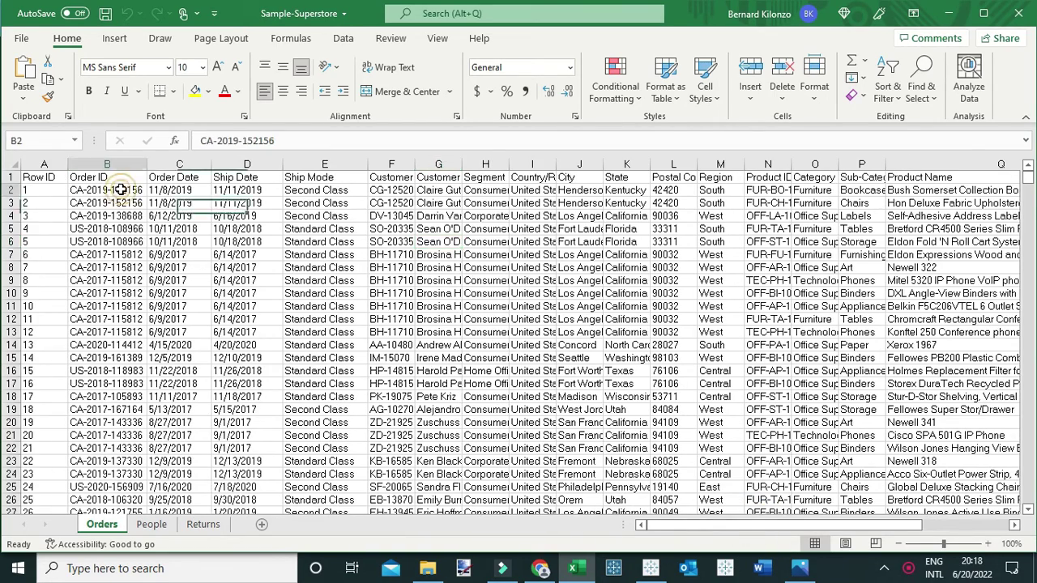
click(168, 189)
click(242, 177)
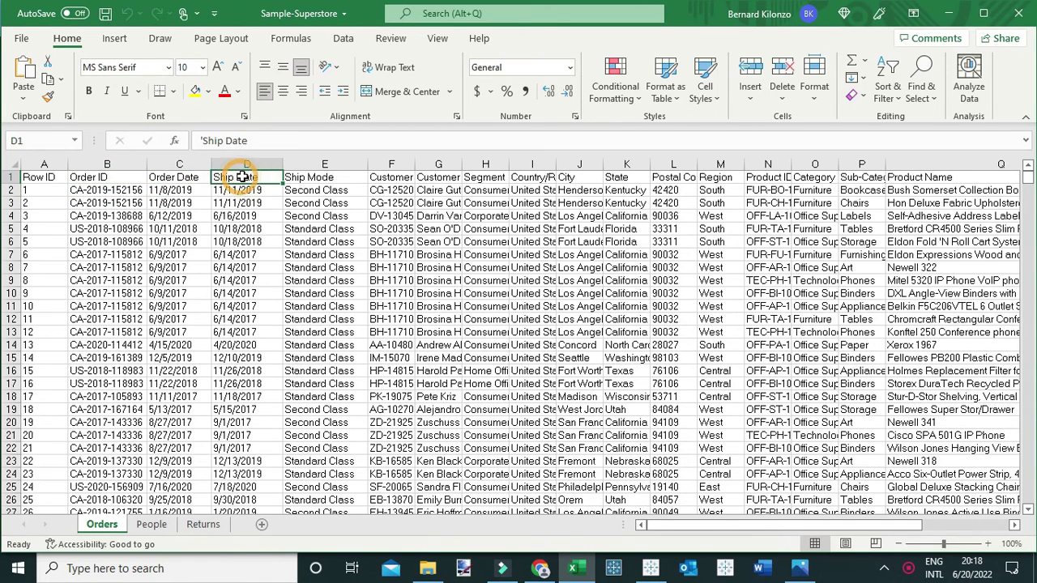
drag(672, 528, 782, 527)
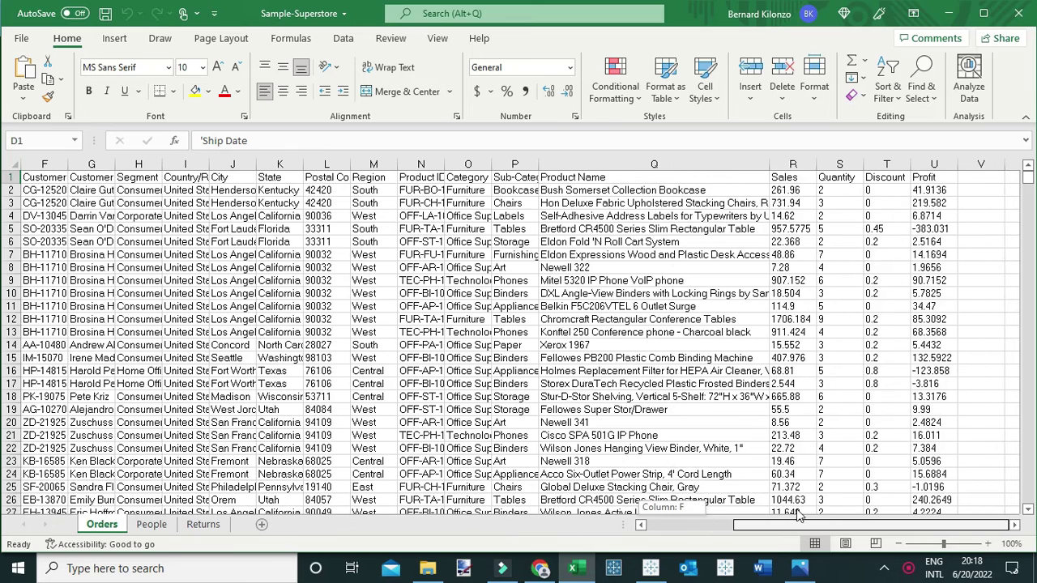
click(792, 180)
click(838, 180)
click(888, 179)
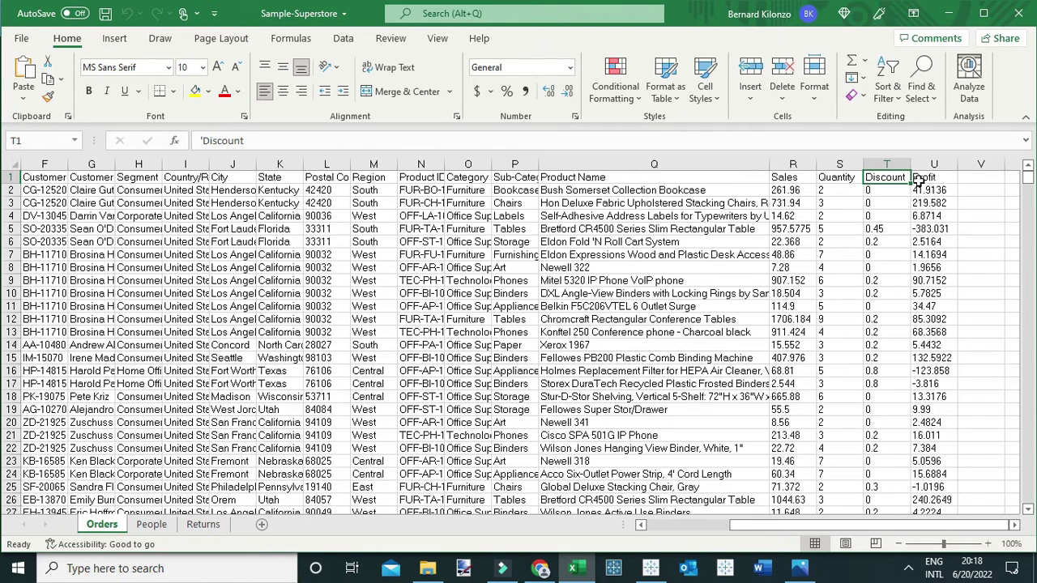
click(202, 526)
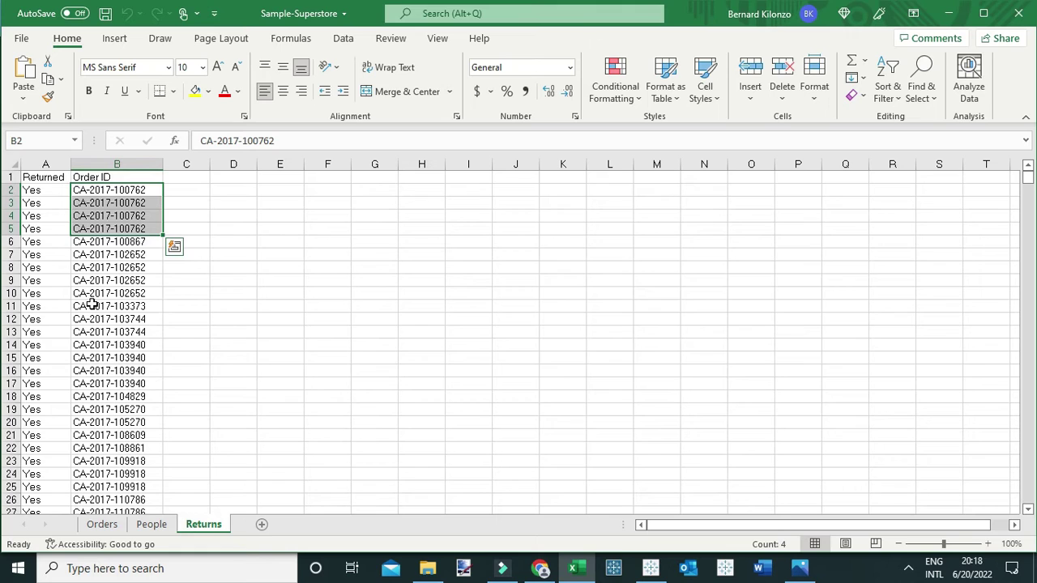
click(107, 256)
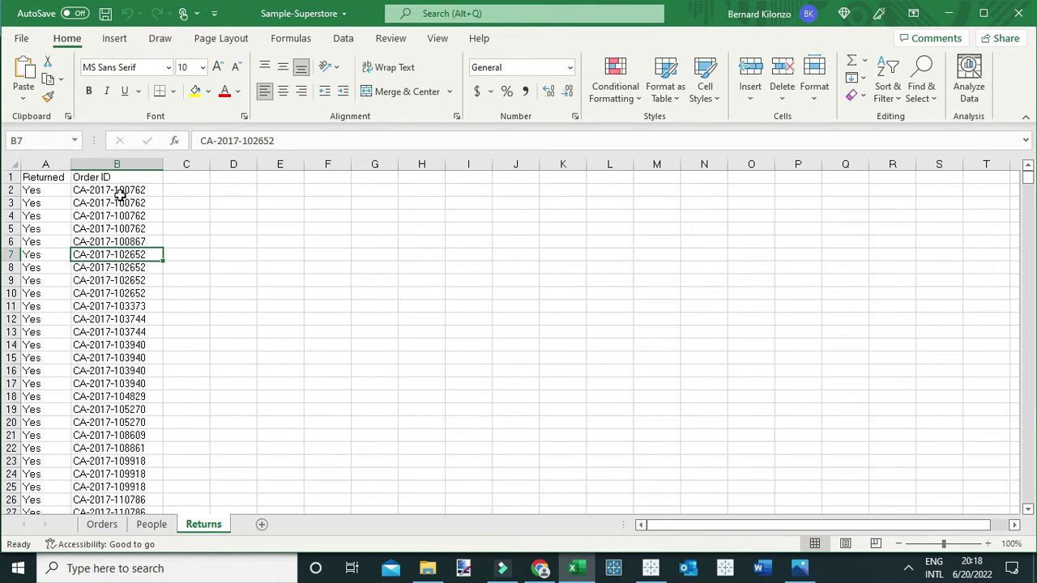
drag(120, 189, 117, 231)
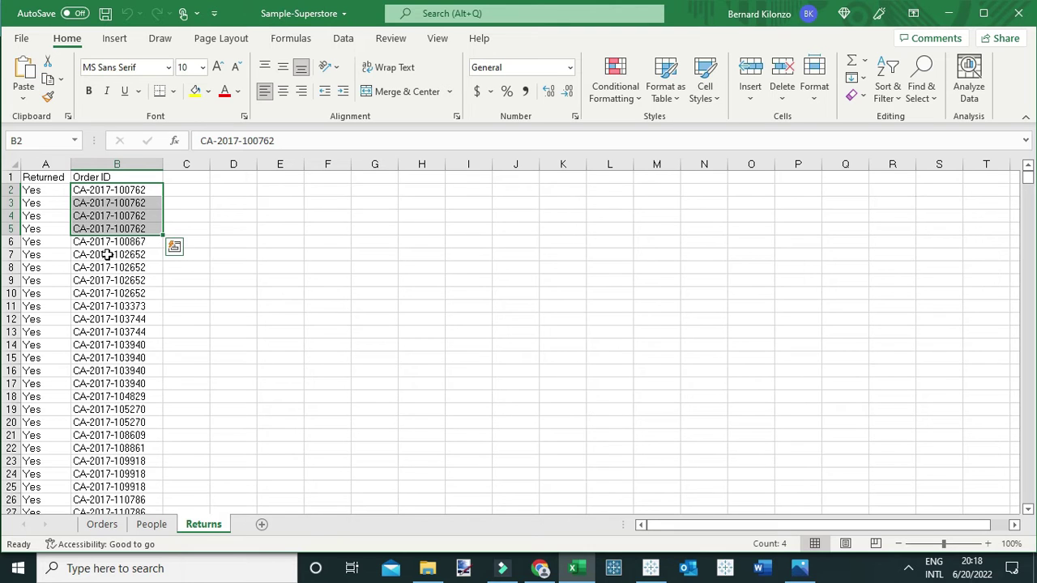
click(103, 525)
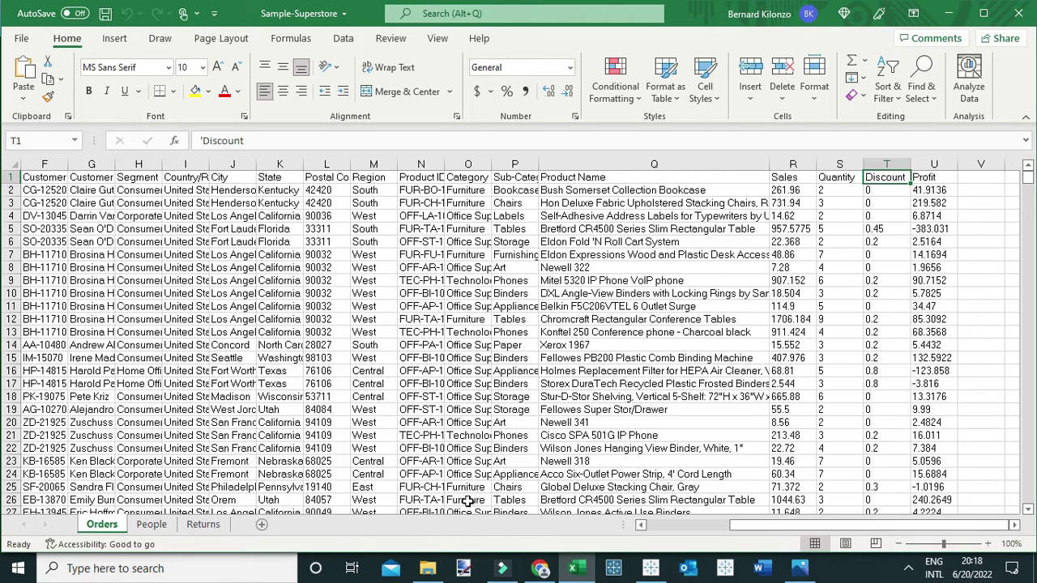
- Connect Tableau to the Sample-Superstore Excel file, add the Orders table, and open Sheet 1
click(651, 568)
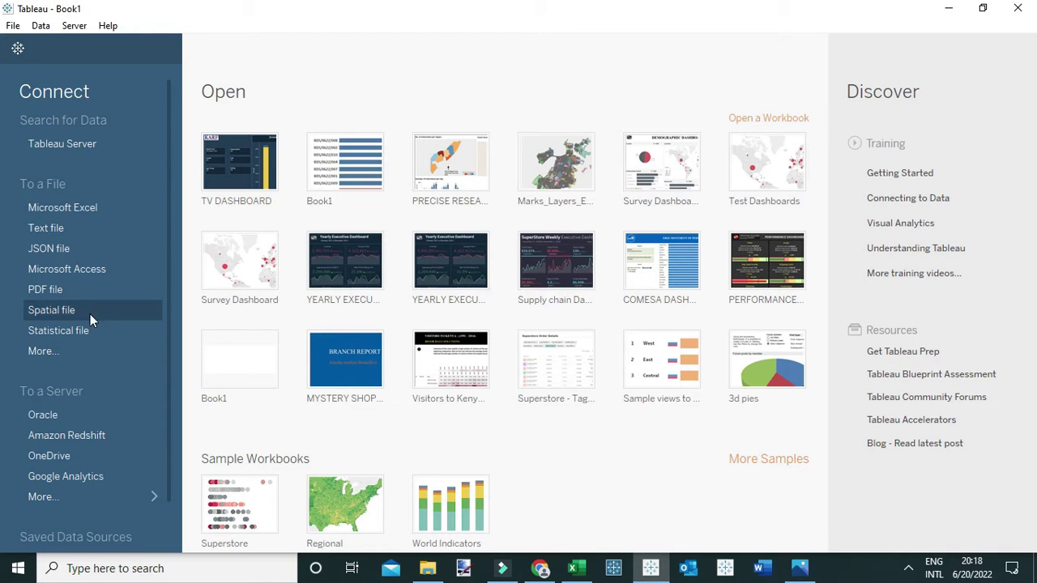
click(82, 212)
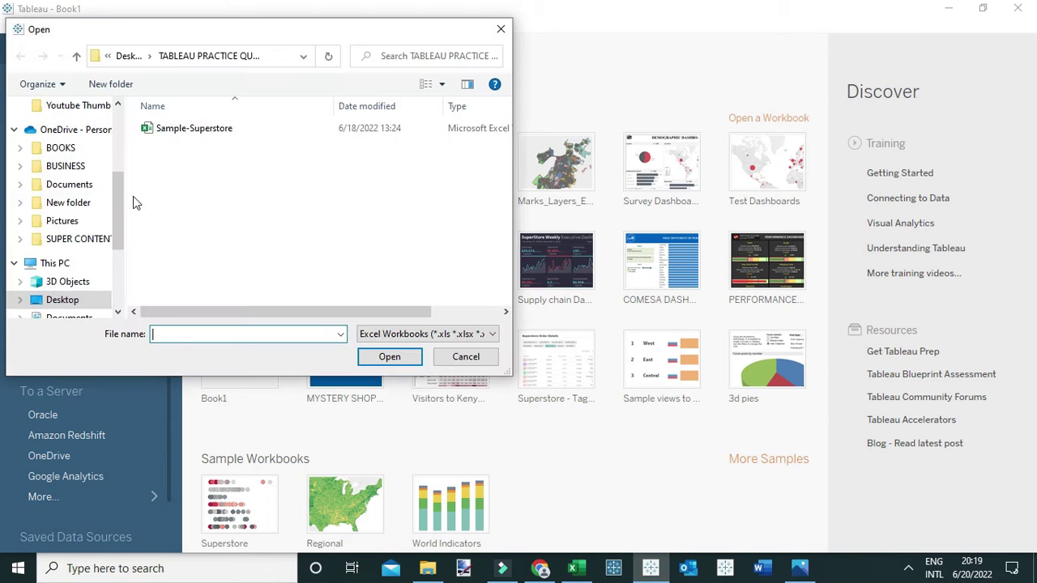
click(198, 130)
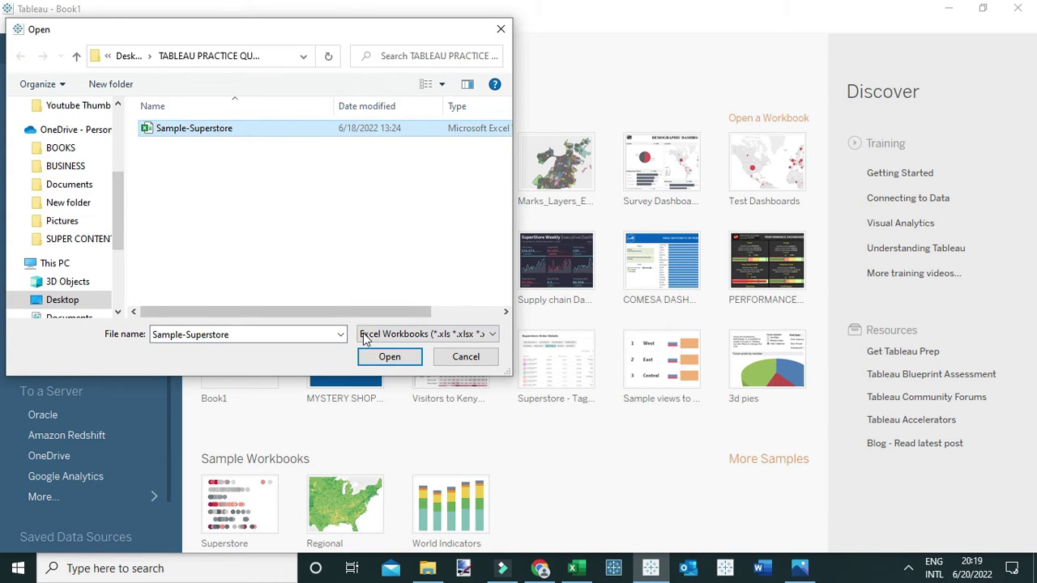
click(377, 363)
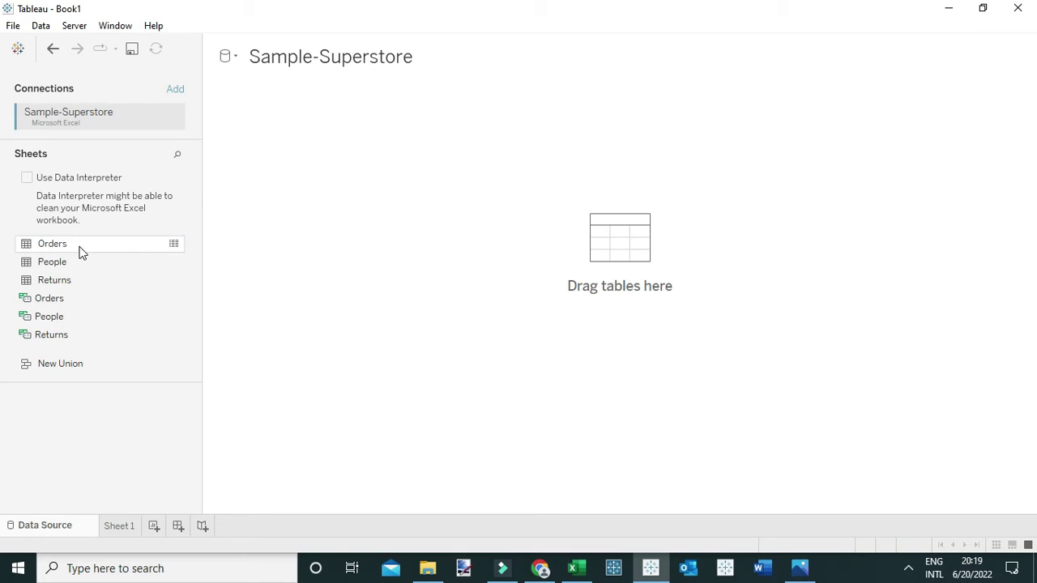
drag(78, 246, 307, 238)
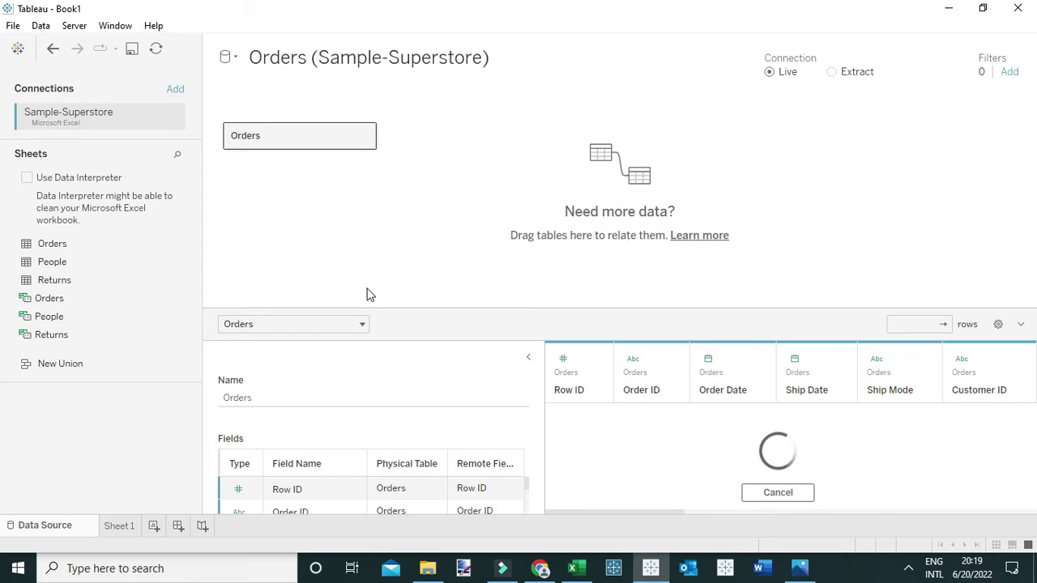
click(120, 527)
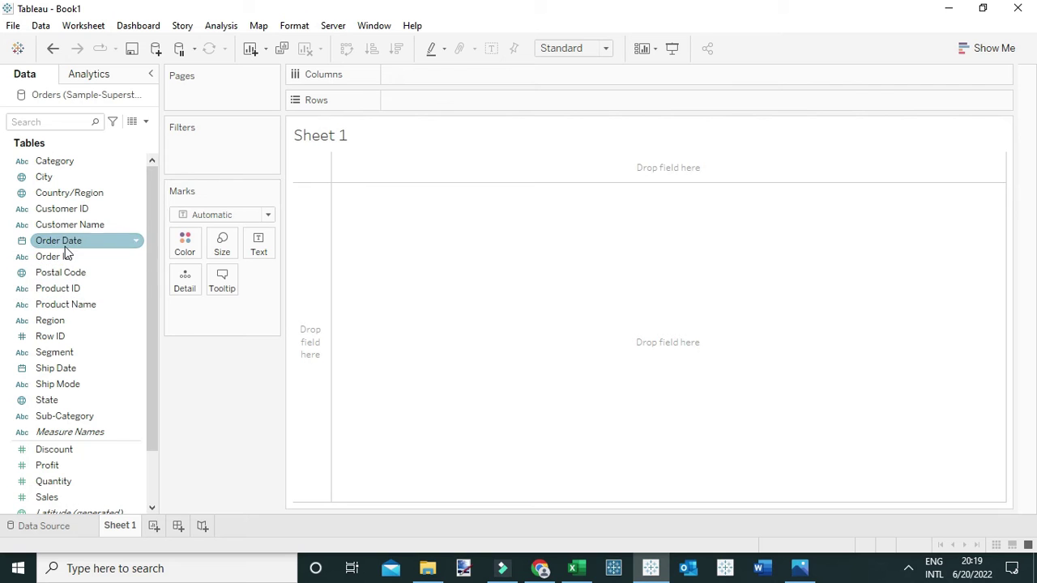
- Put YEAR(Order Date) on Columns and SUM(Sales) on Rows
mouse_move(64, 245)
mouse_down()
mouse_move(357, 132)
mouse_move(430, 77)
mouse_up()
scroll(90, 365, down, 3)
click(88, 437)
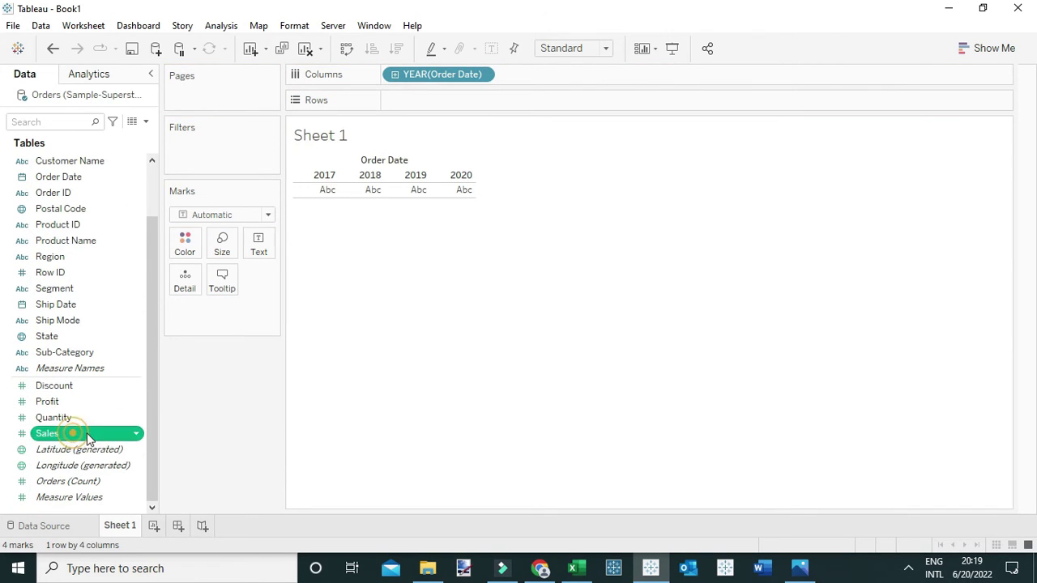
drag(87, 437, 411, 108)
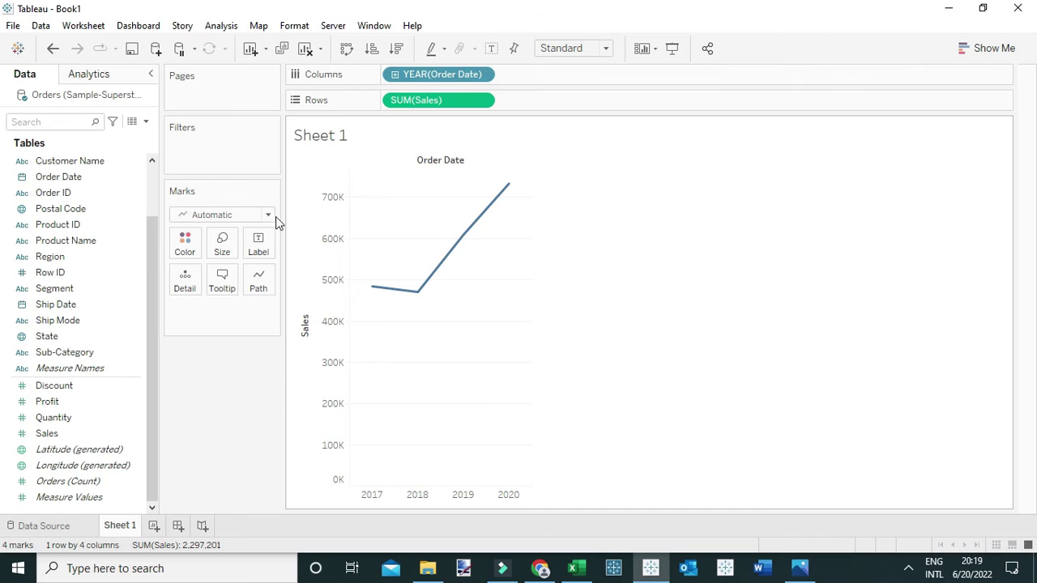
- Switch the mark type to Bar and show mark labels on the yearly sales bars
click(250, 225)
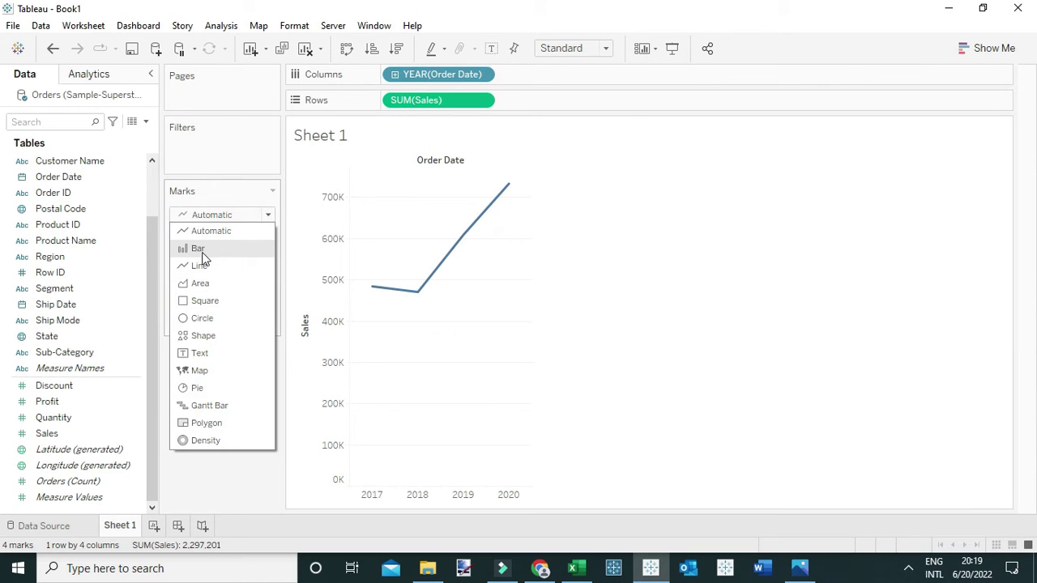
click(209, 234)
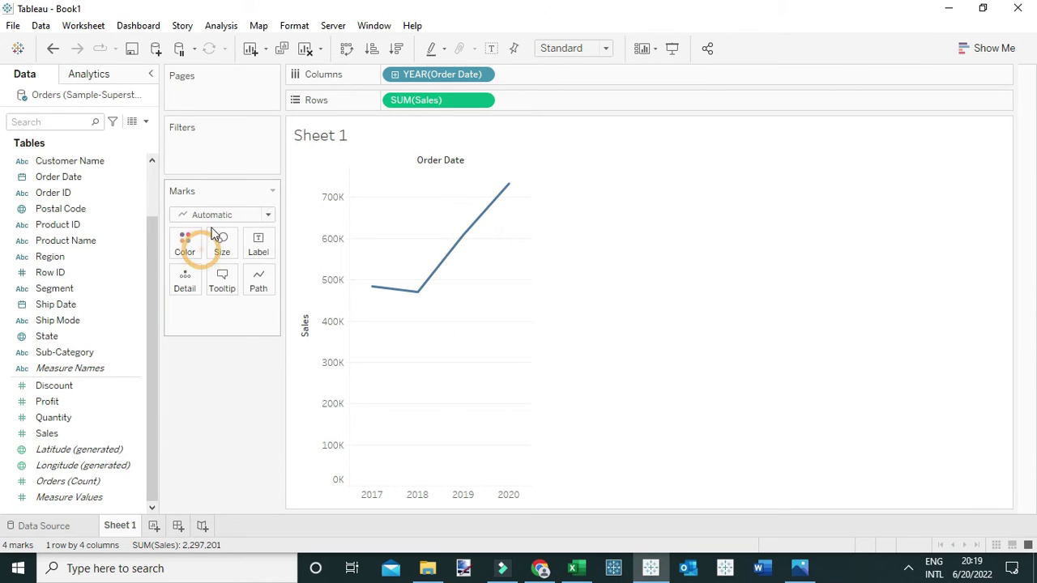
click(490, 48)
mouse_move(479, 430)
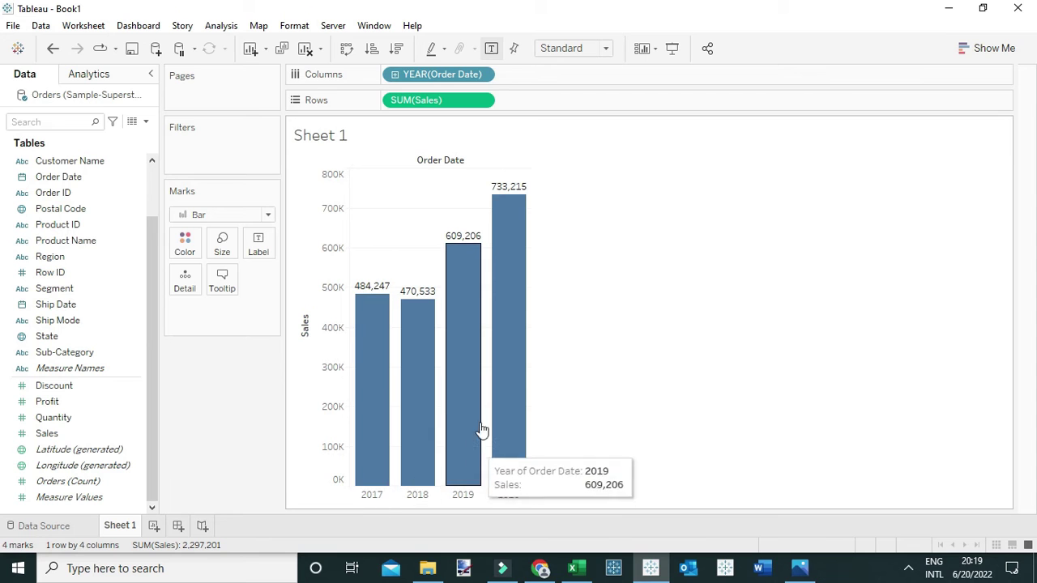
mouse_move(495, 346)
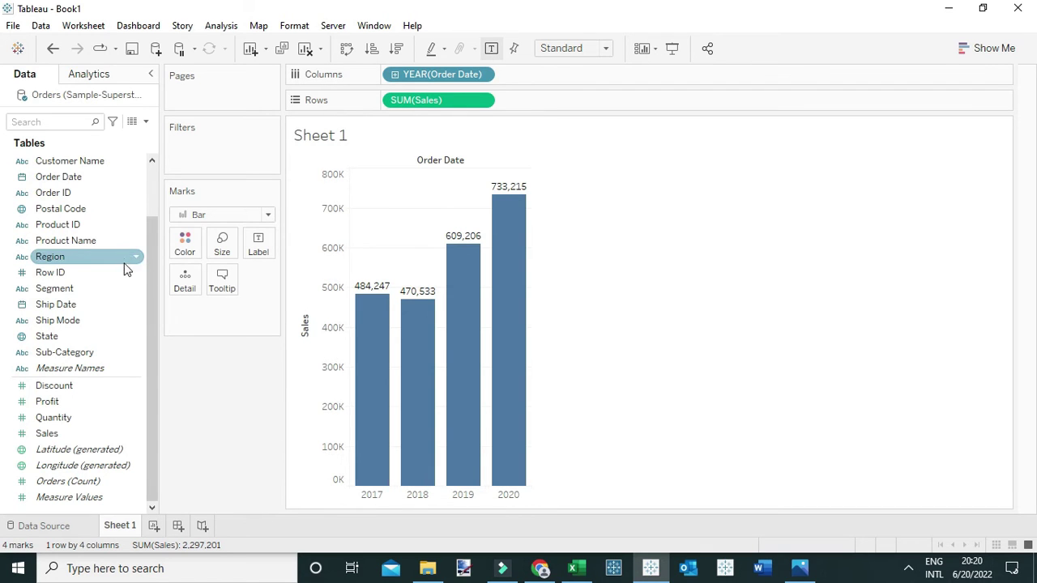
scroll(81, 316, up, 2)
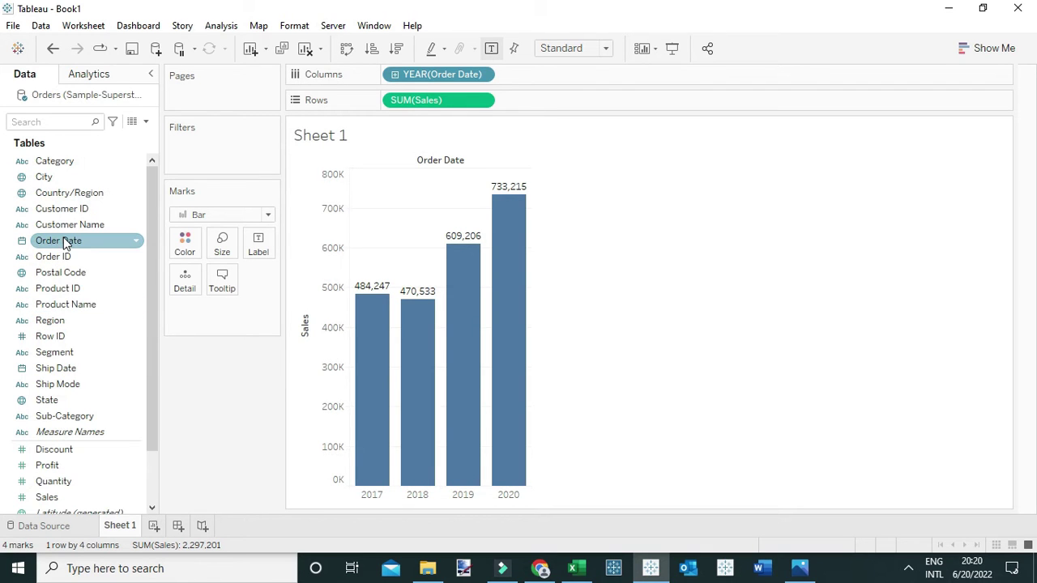
- Add a Region filter card and keep only the East region
right_click(59, 324)
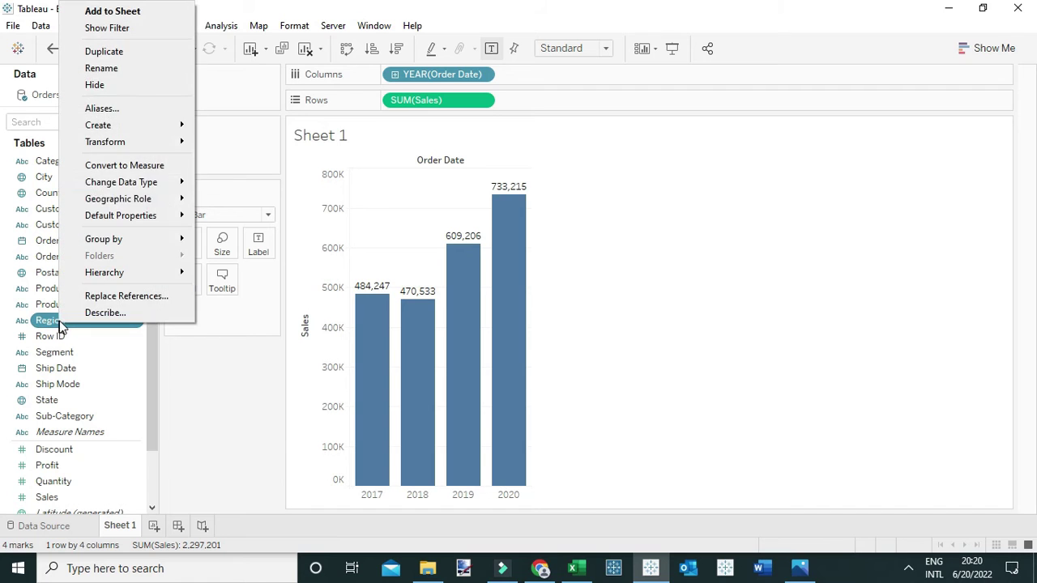
click(122, 28)
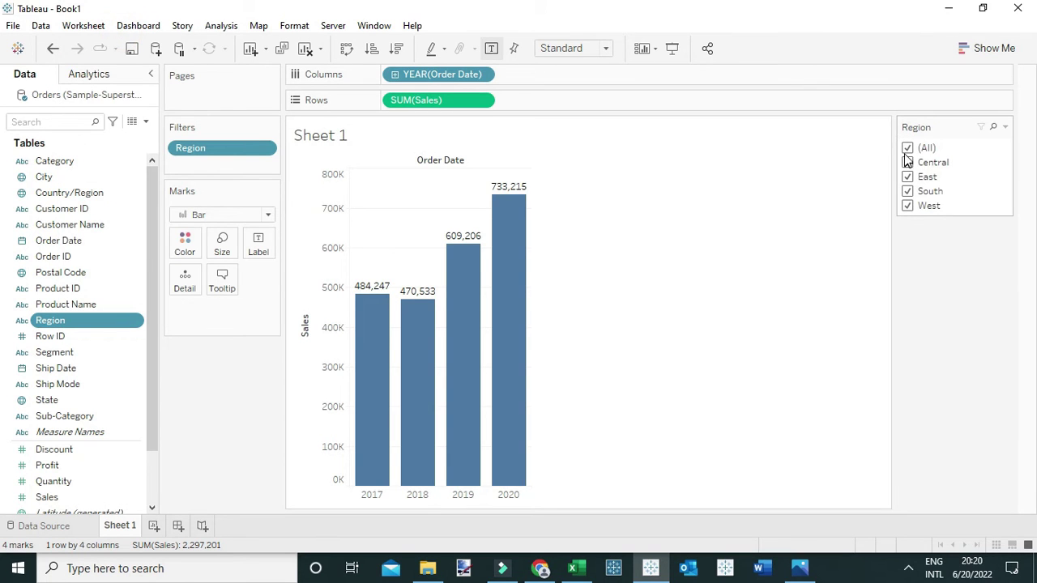
click(907, 147)
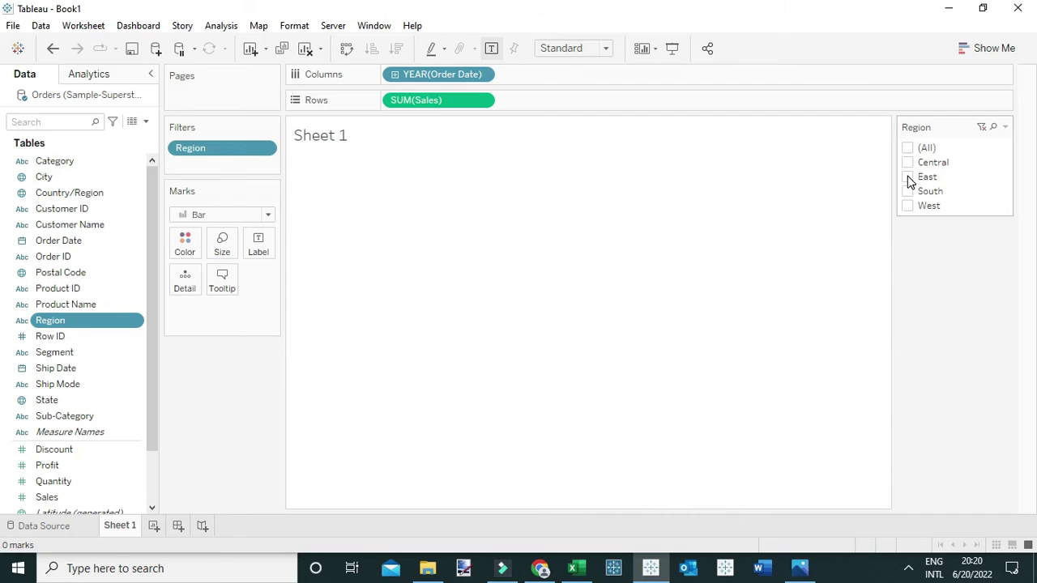
click(907, 177)
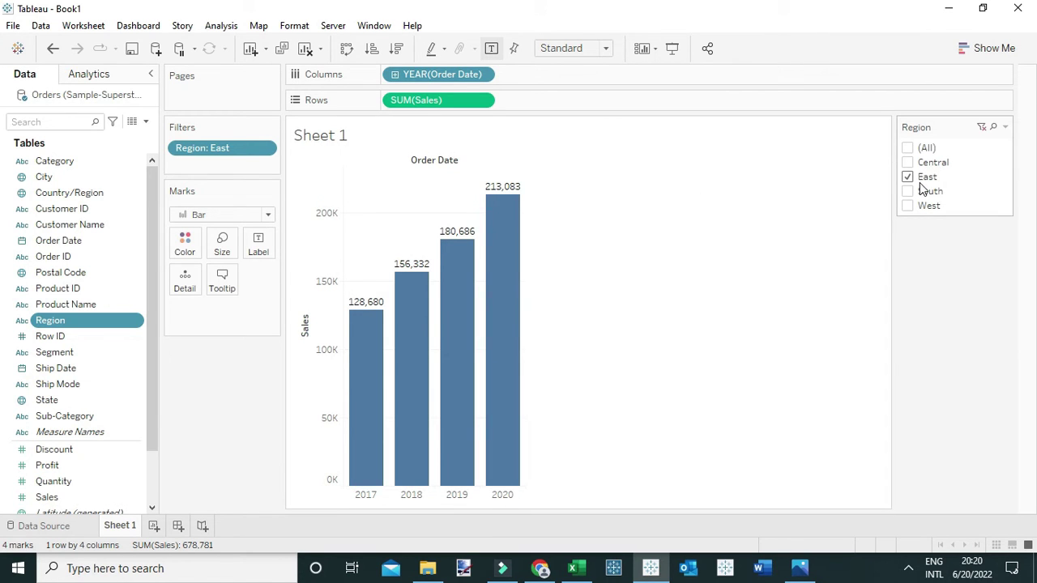
mouse_move(504, 220)
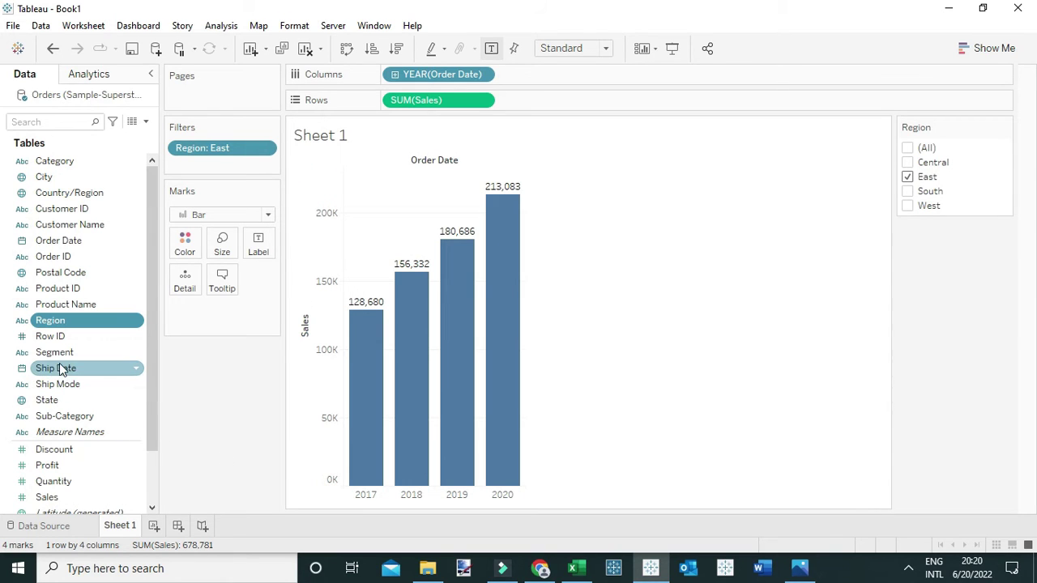
- Put Segment on Color to stack East bars into Consumer, Corporate and Home Office
drag(60, 353, 177, 248)
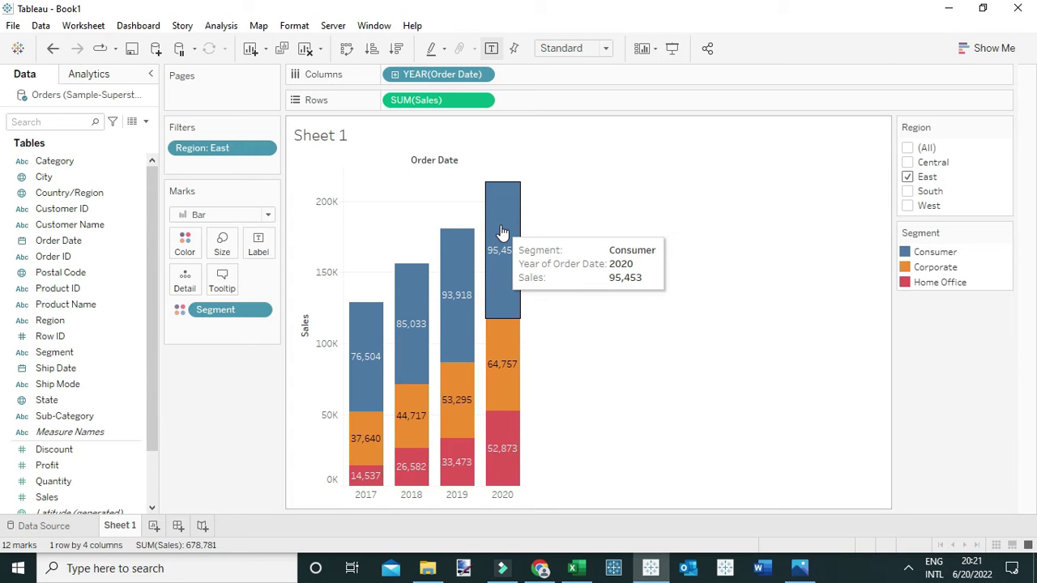
- Make SUM(Sales) a Percent of Total computed Table (down), giving Consumer 44.80% in 2020
click(481, 100)
mouse_move(470, 364)
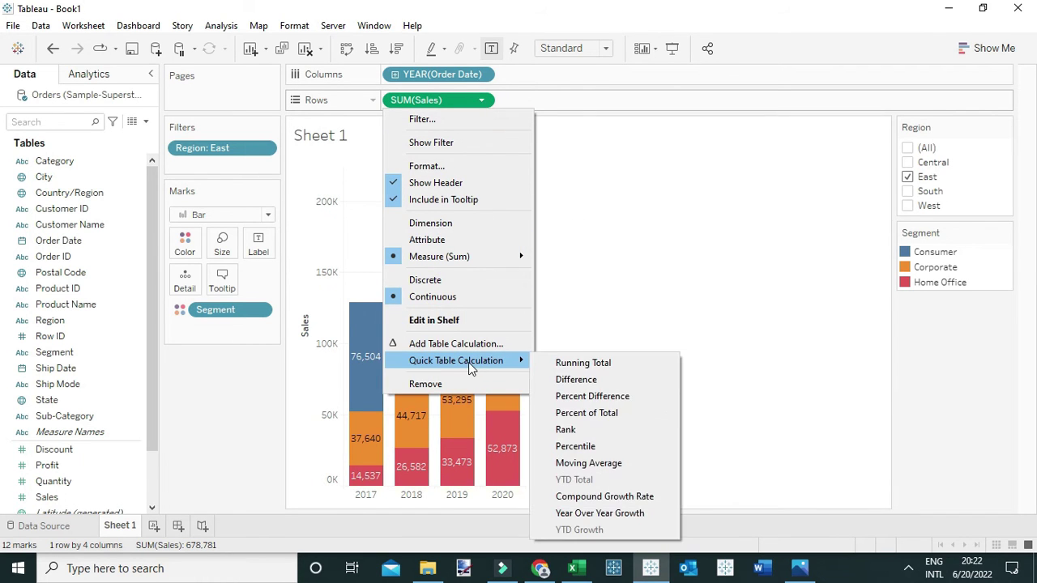
click(585, 413)
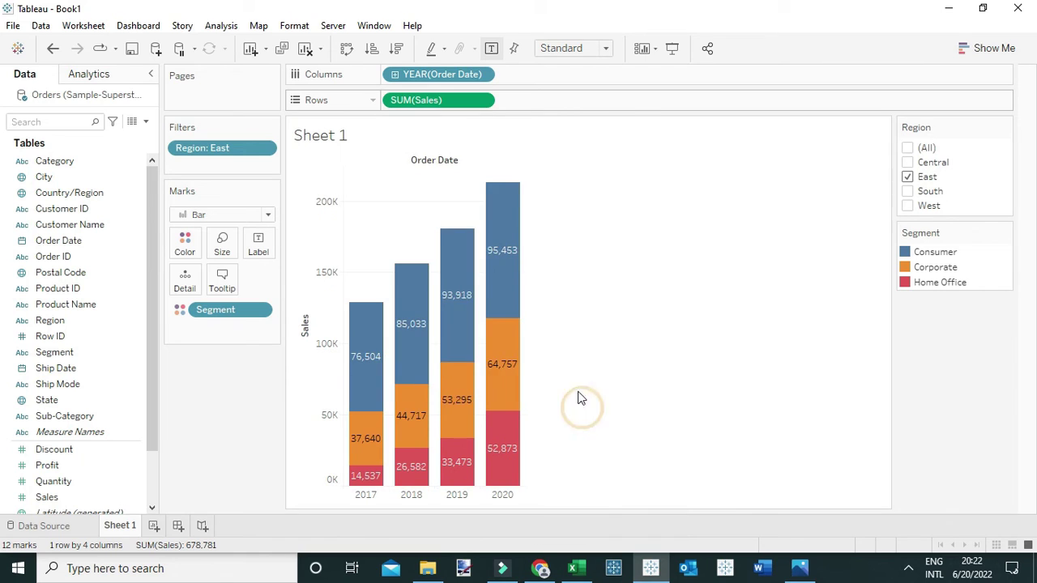
mouse_move(509, 223)
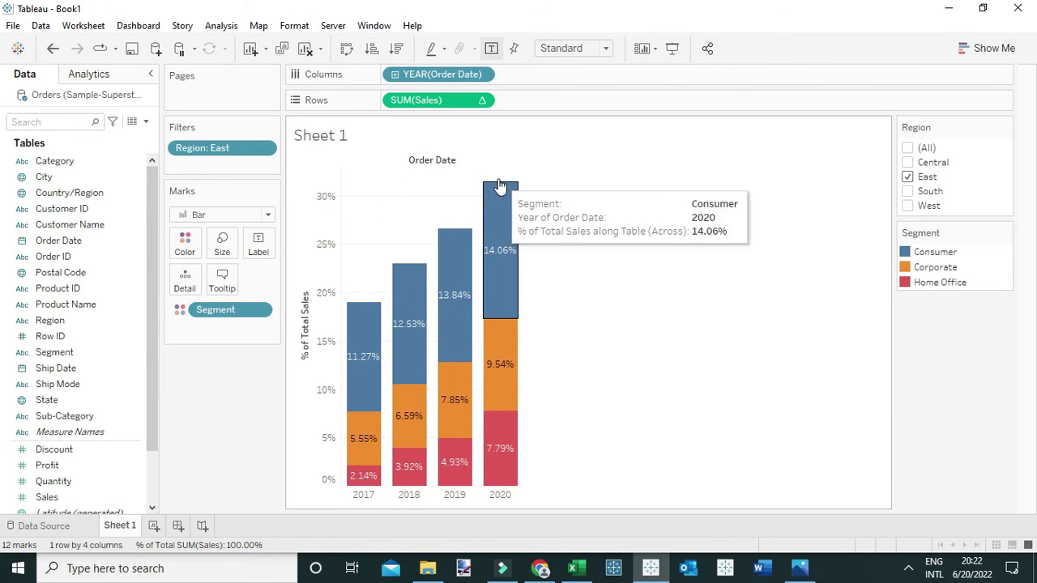
click(482, 100)
mouse_move(490, 344)
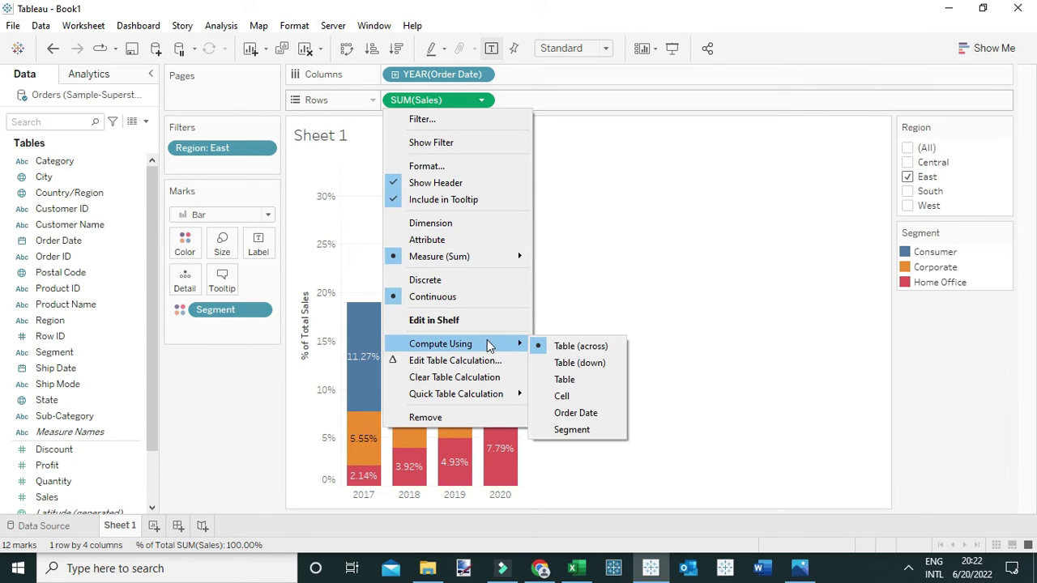
click(564, 365)
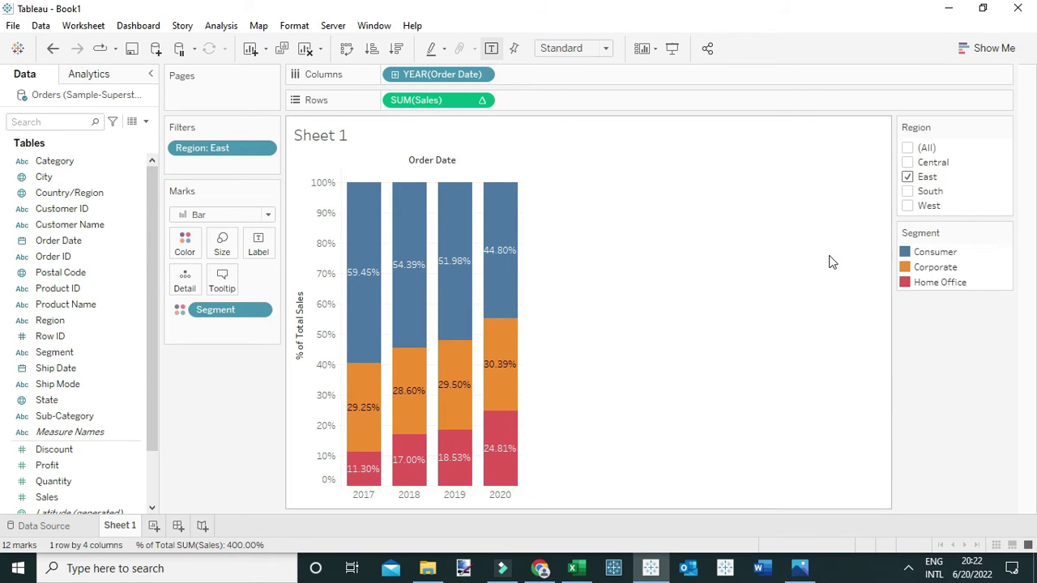
mouse_move(500, 288)
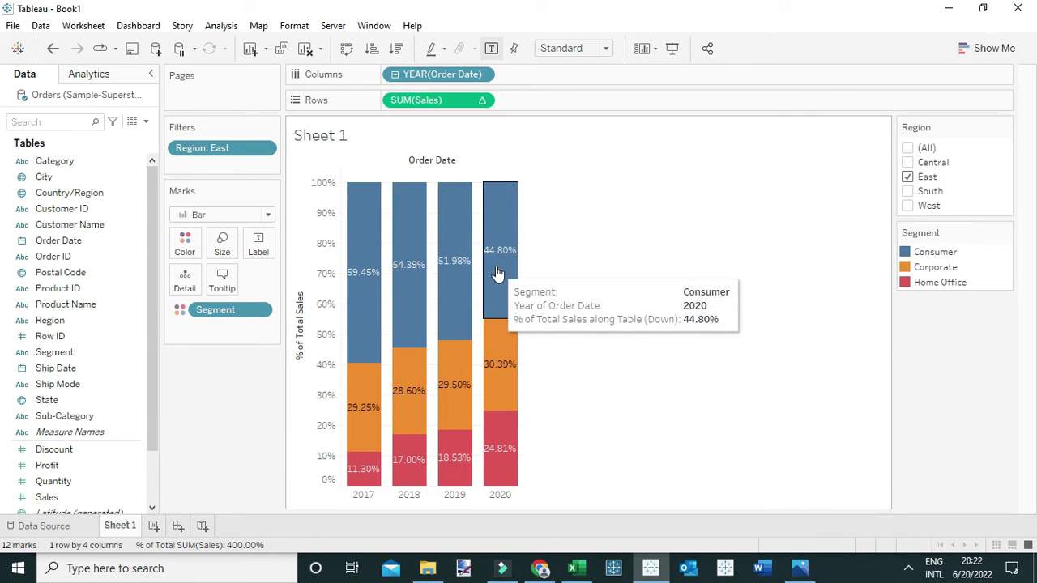
mouse_move(512, 460)
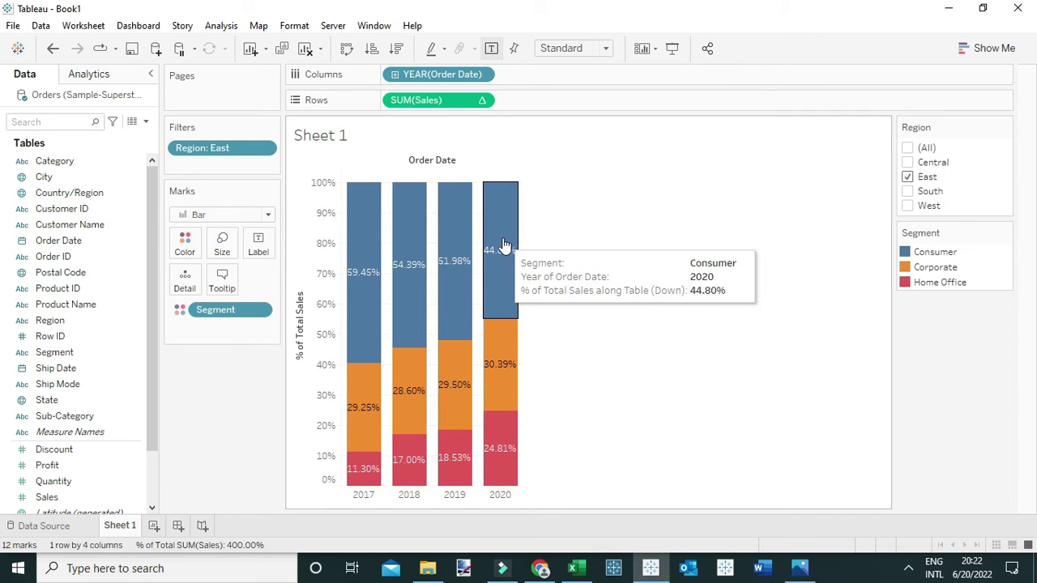
- Create Sheet 2 with labelled SUM(Sales) bars for Central, East, South and West regions
click(154, 526)
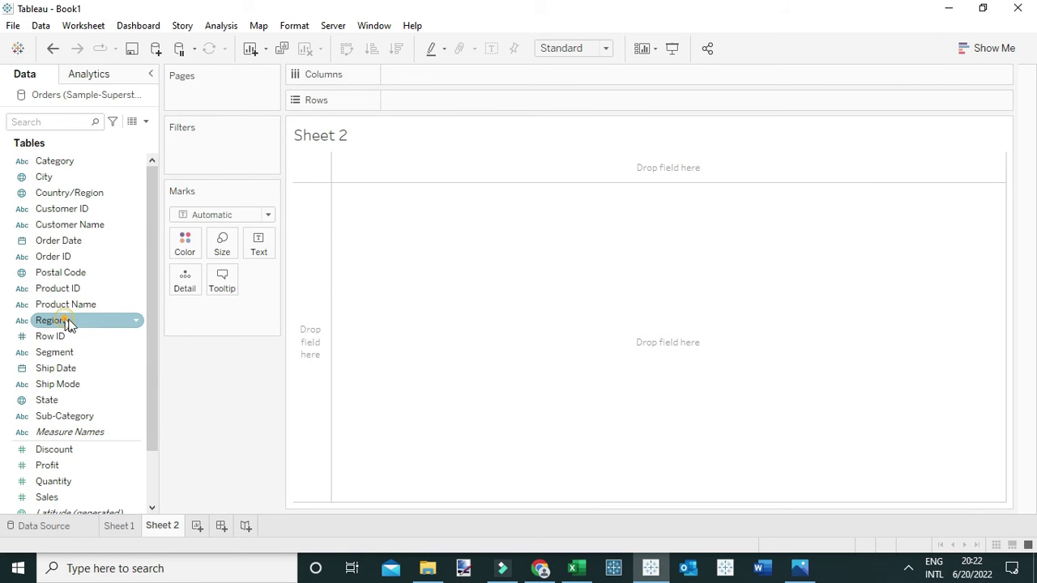
drag(70, 322, 434, 76)
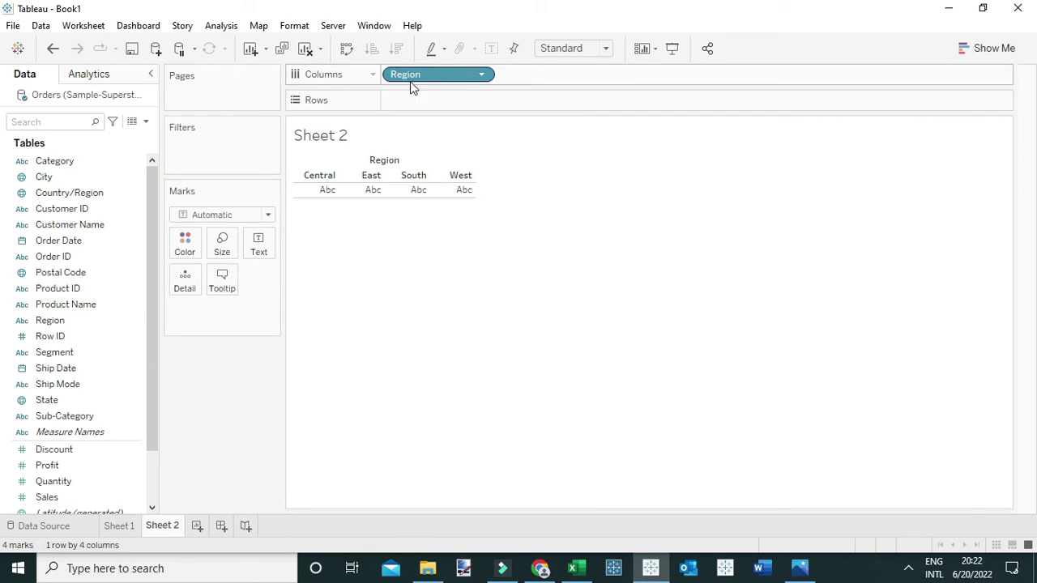
scroll(116, 341, down, 1)
drag(85, 452, 427, 103)
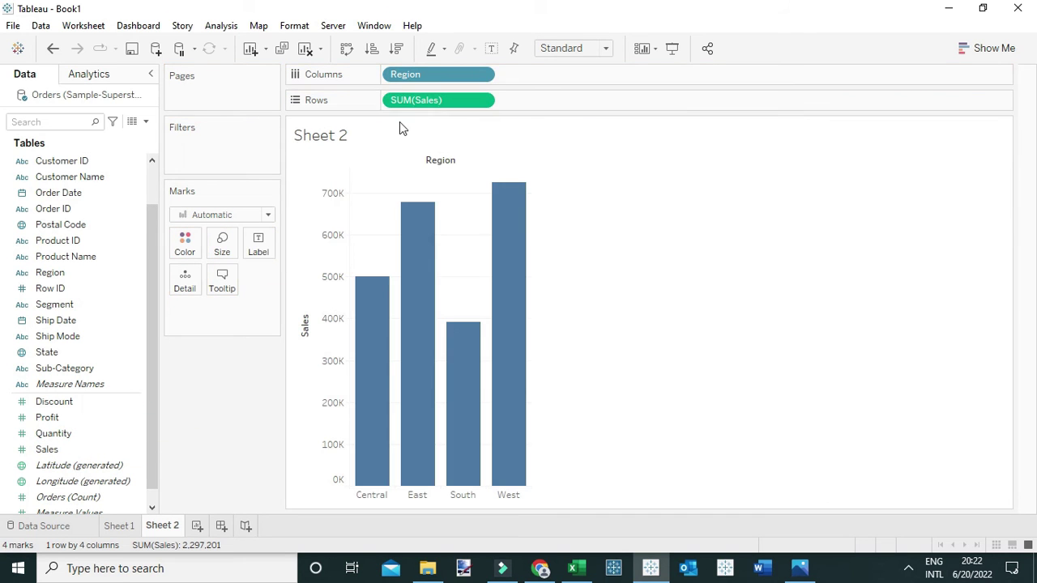
click(491, 48)
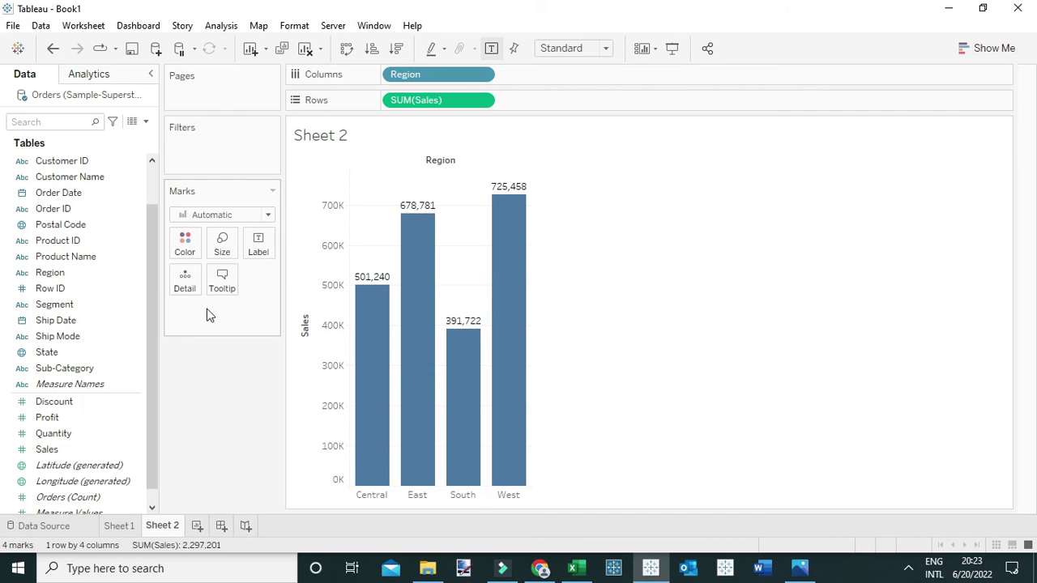
- Add a YEAR(Order Date) filter card keeping only 2020, leaving East at 213,083
right_click(77, 199)
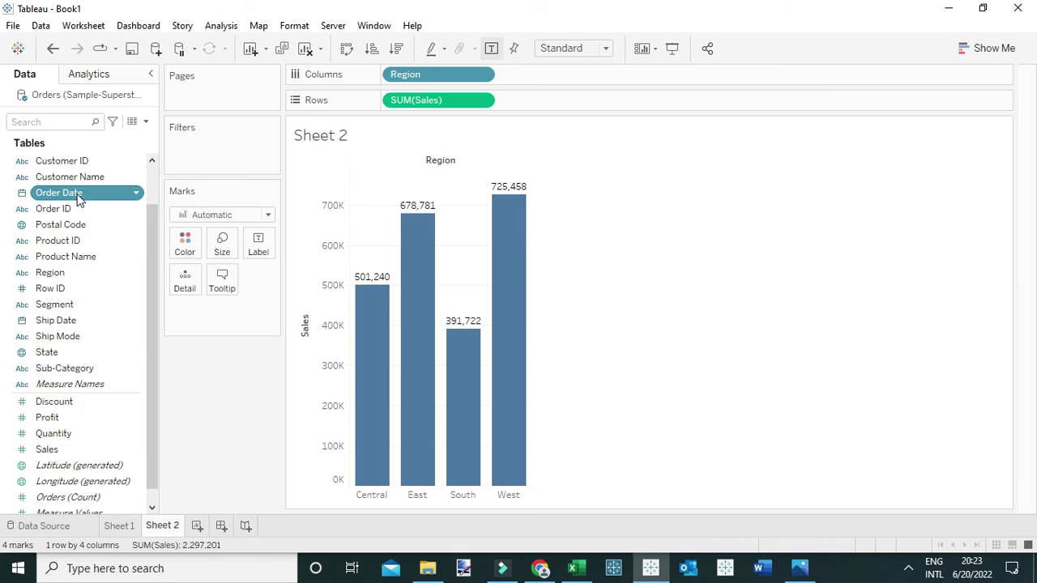
click(118, 220)
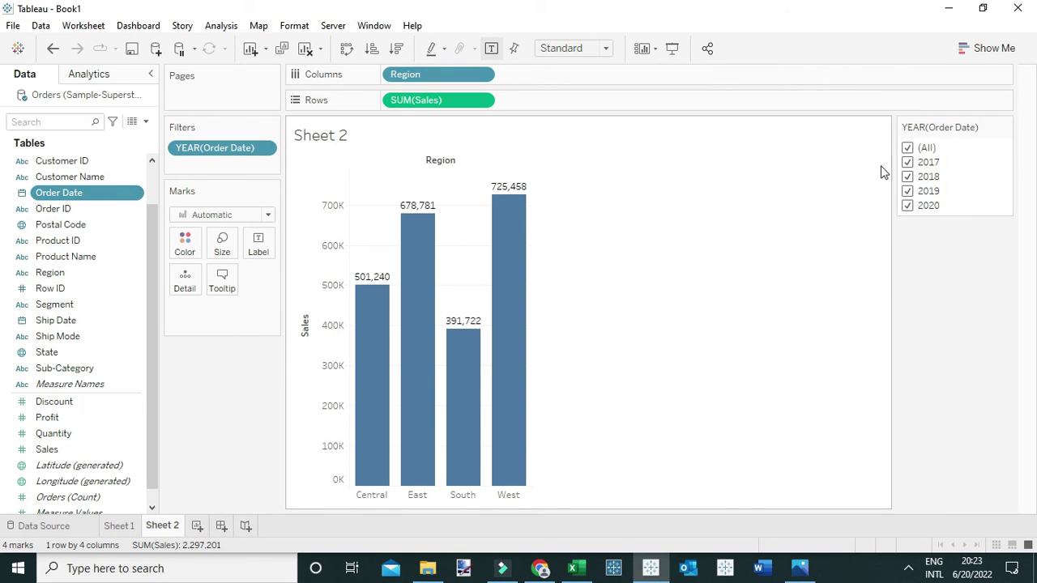
click(907, 148)
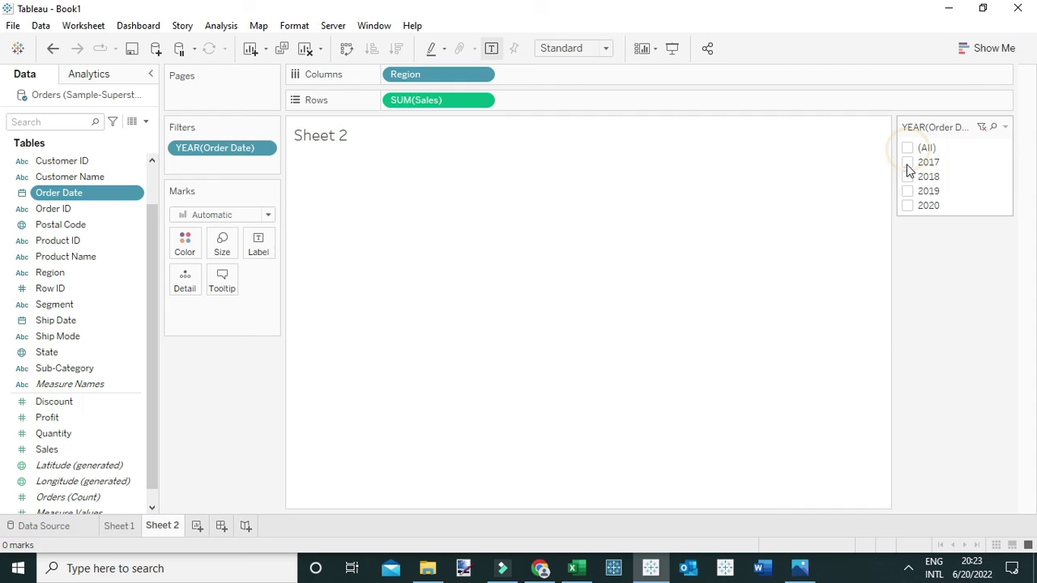
click(906, 206)
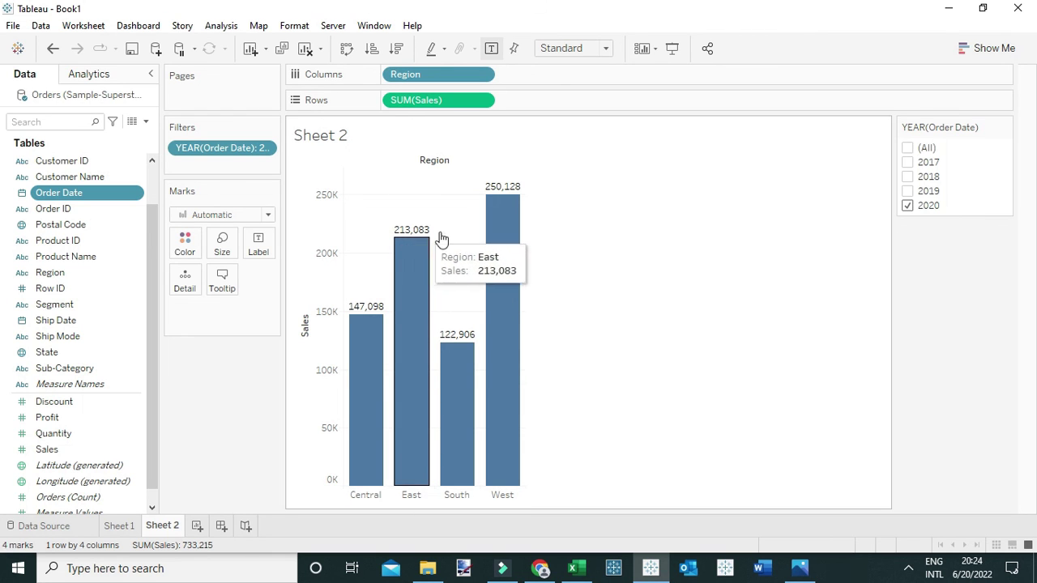
click(597, 215)
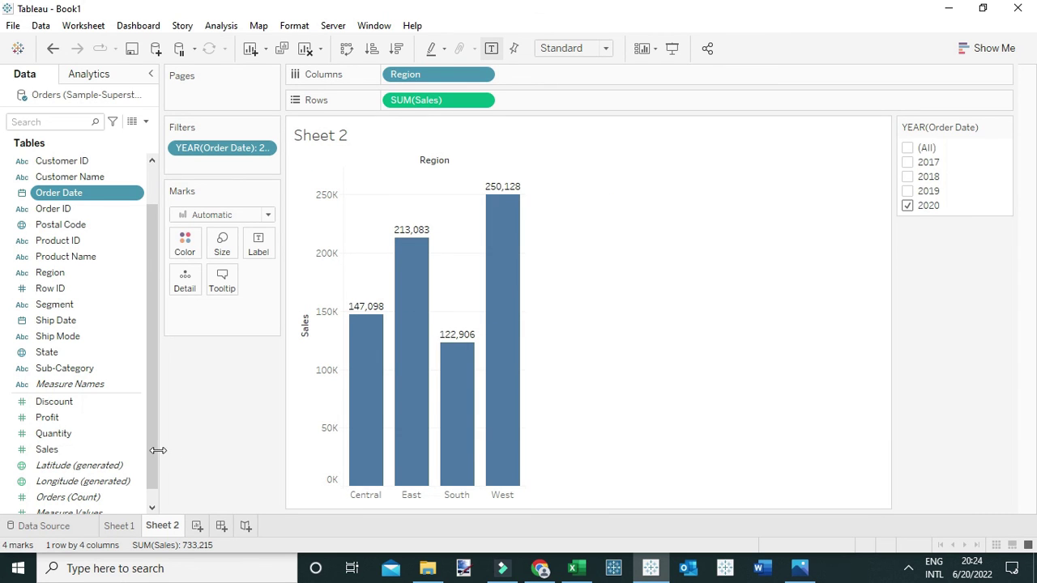
- Colour region bars by Segment and show Sales as Percent of Total, Table (down)
drag(60, 307, 185, 259)
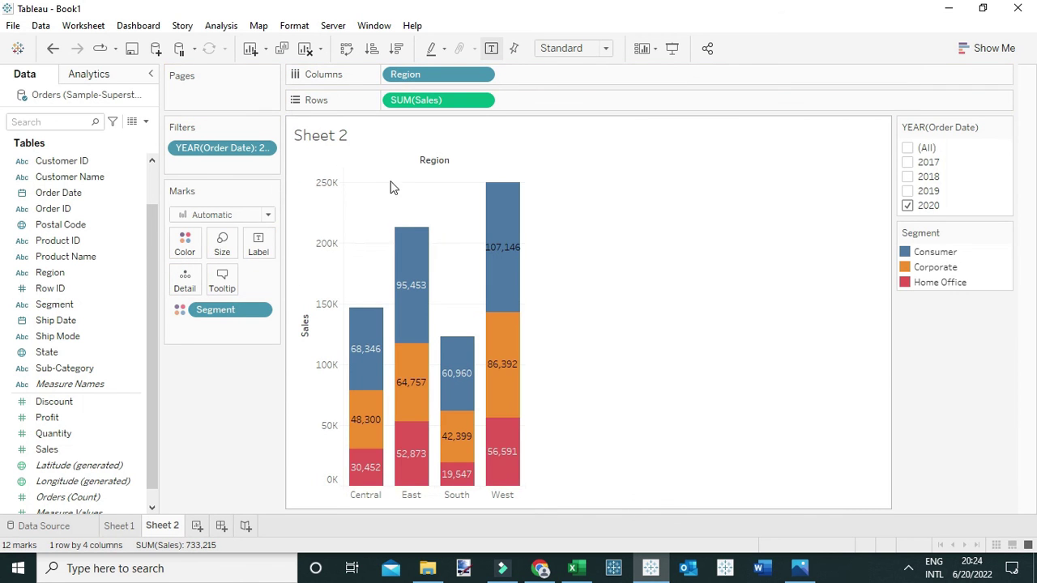
click(481, 100)
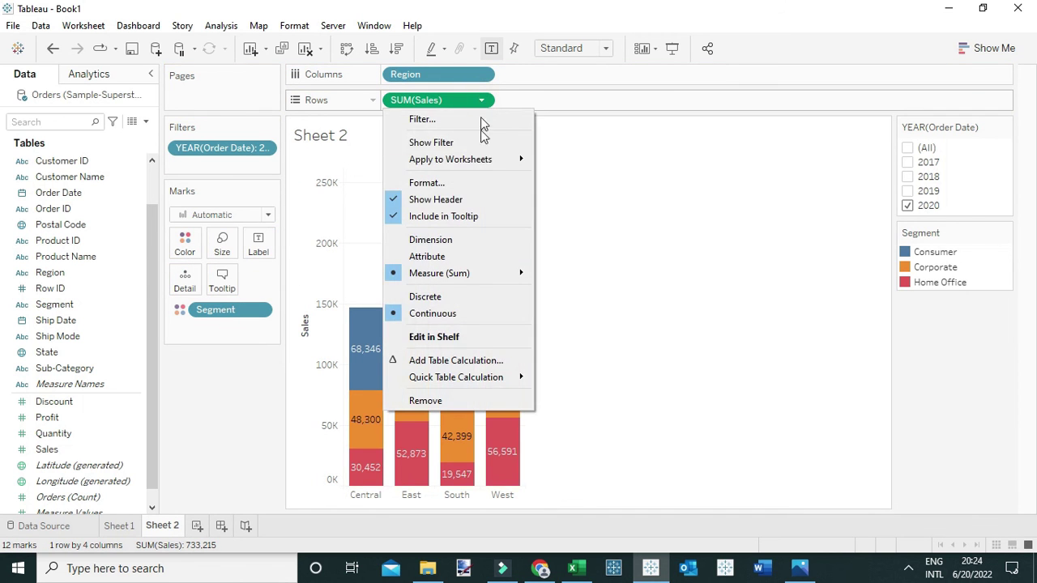
mouse_move(496, 377)
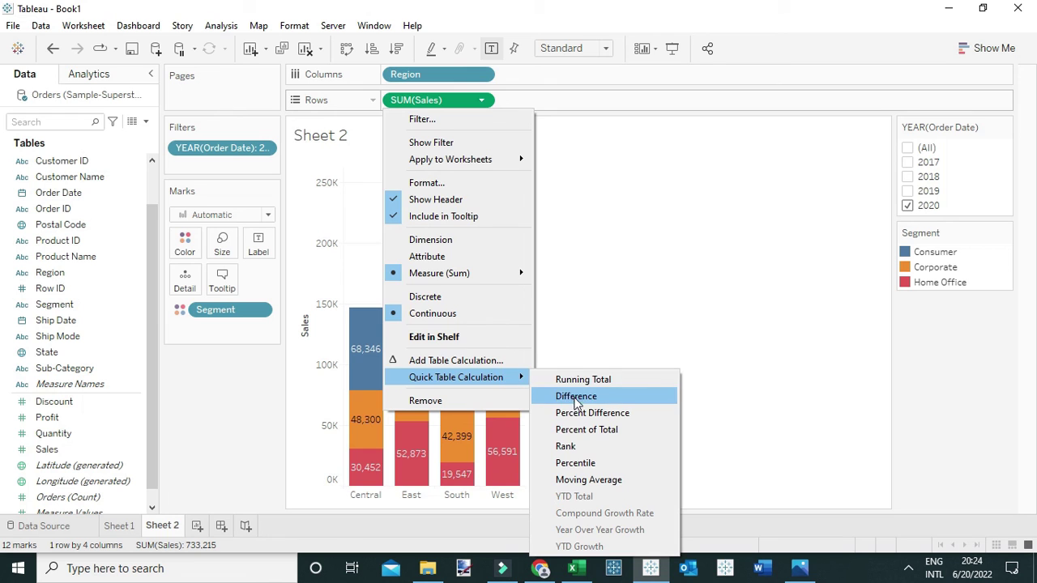
click(580, 426)
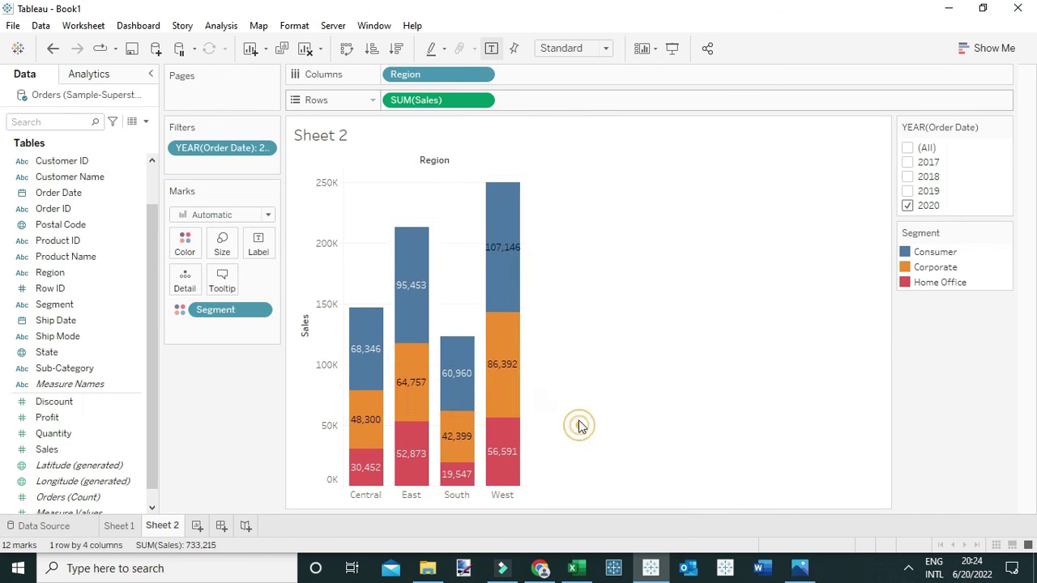
click(481, 100)
mouse_move(510, 344)
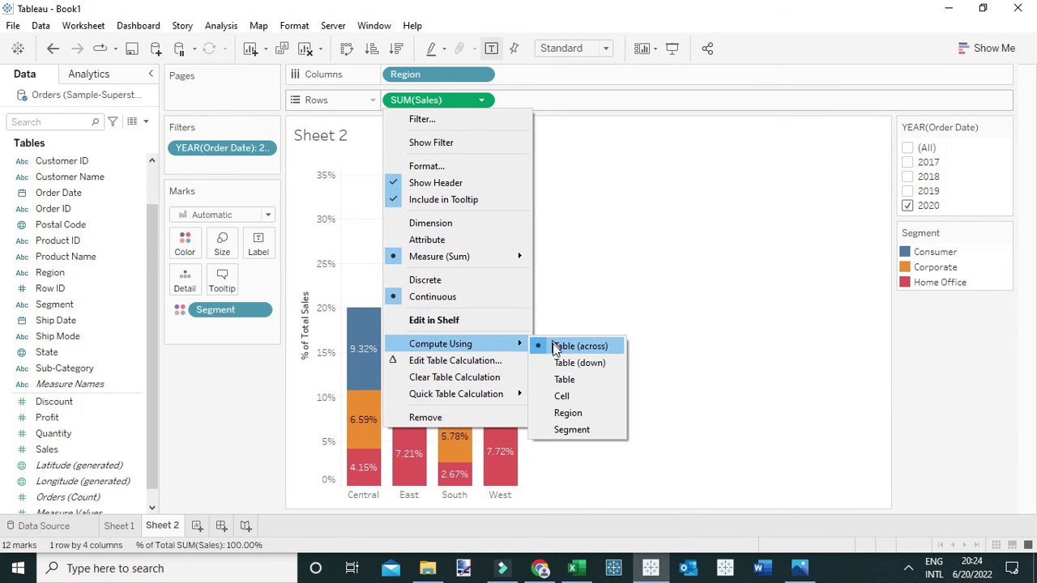
click(580, 362)
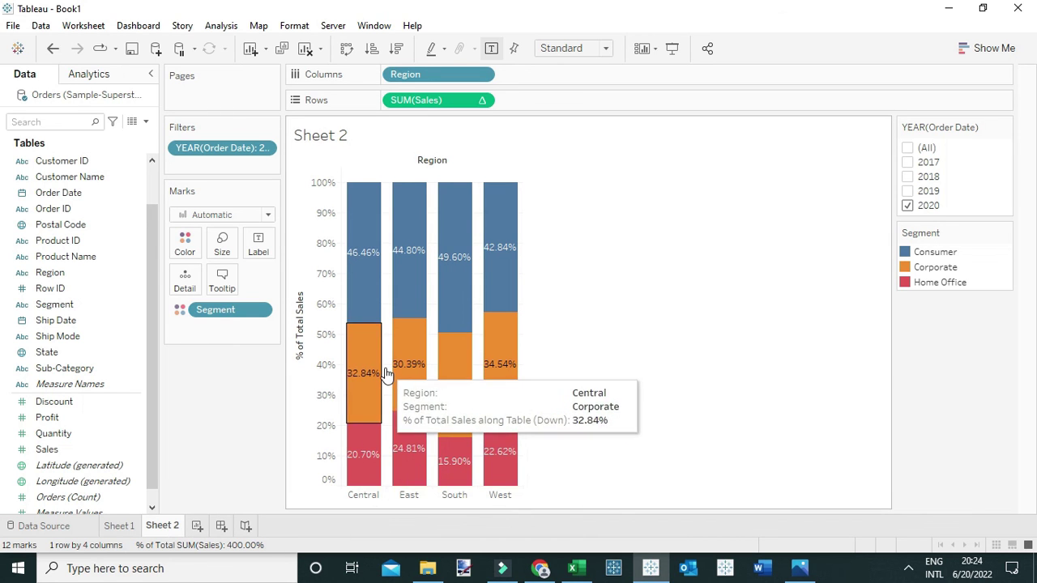
mouse_move(414, 293)
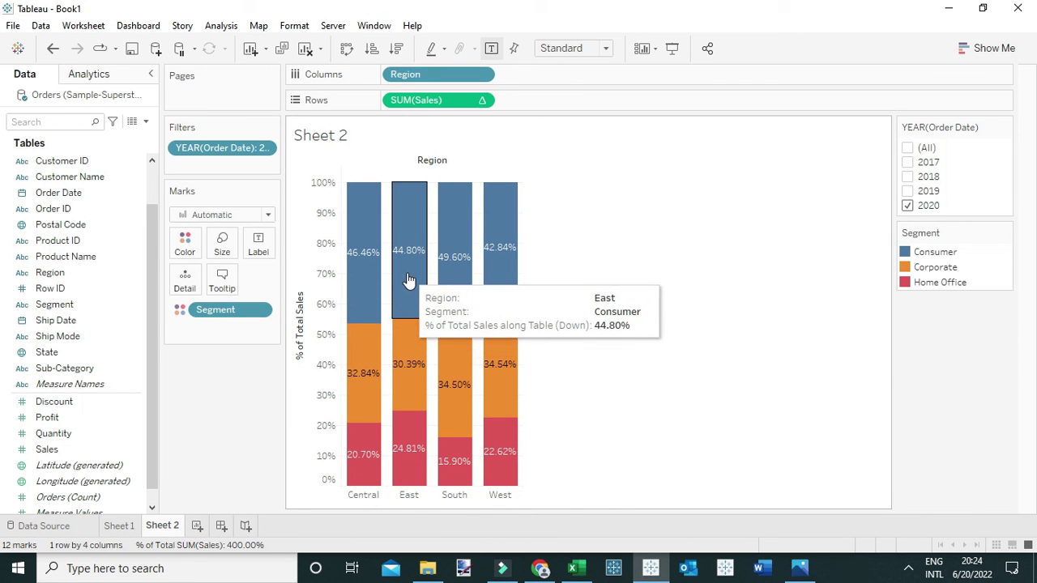